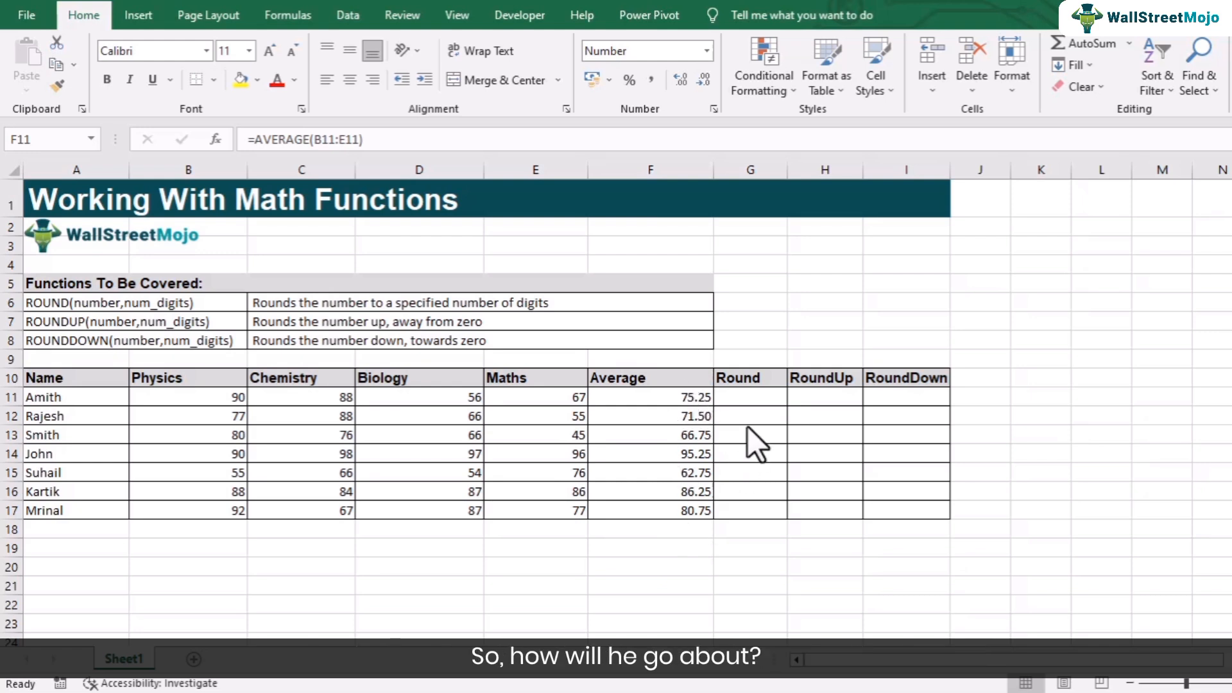
- Enter the formula =ROUND(F11,0) in cell G11, the first row of the Round column
key(F2)
click(742, 396)
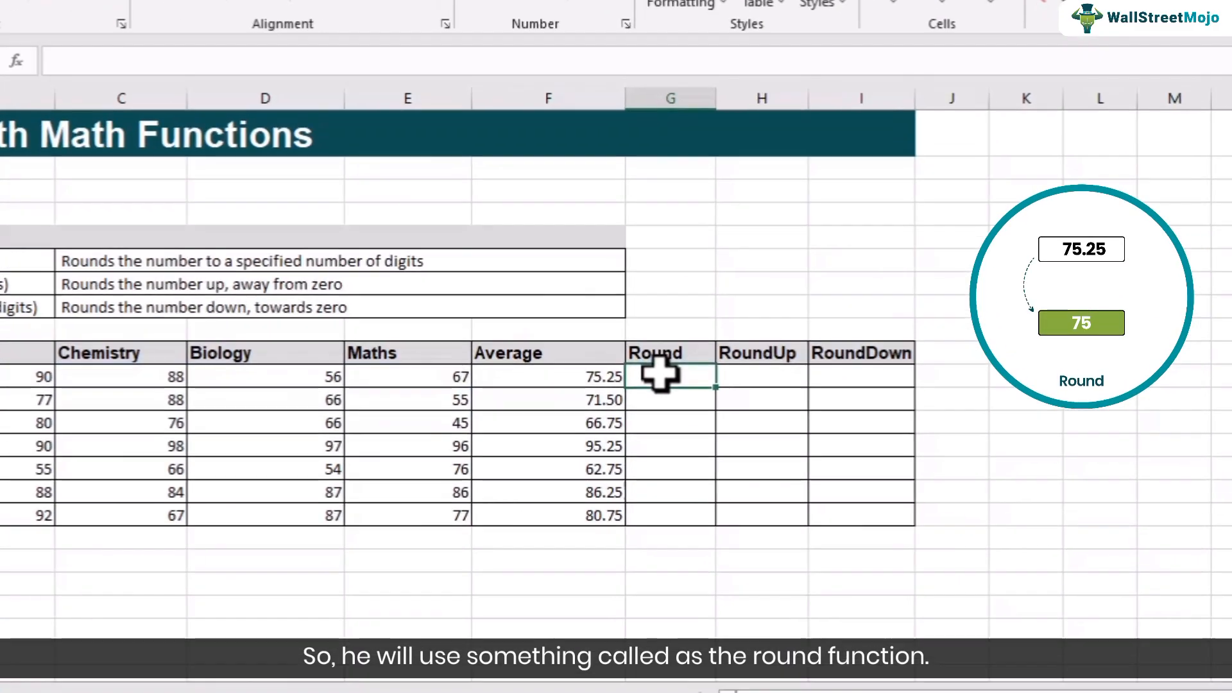
text(=round()
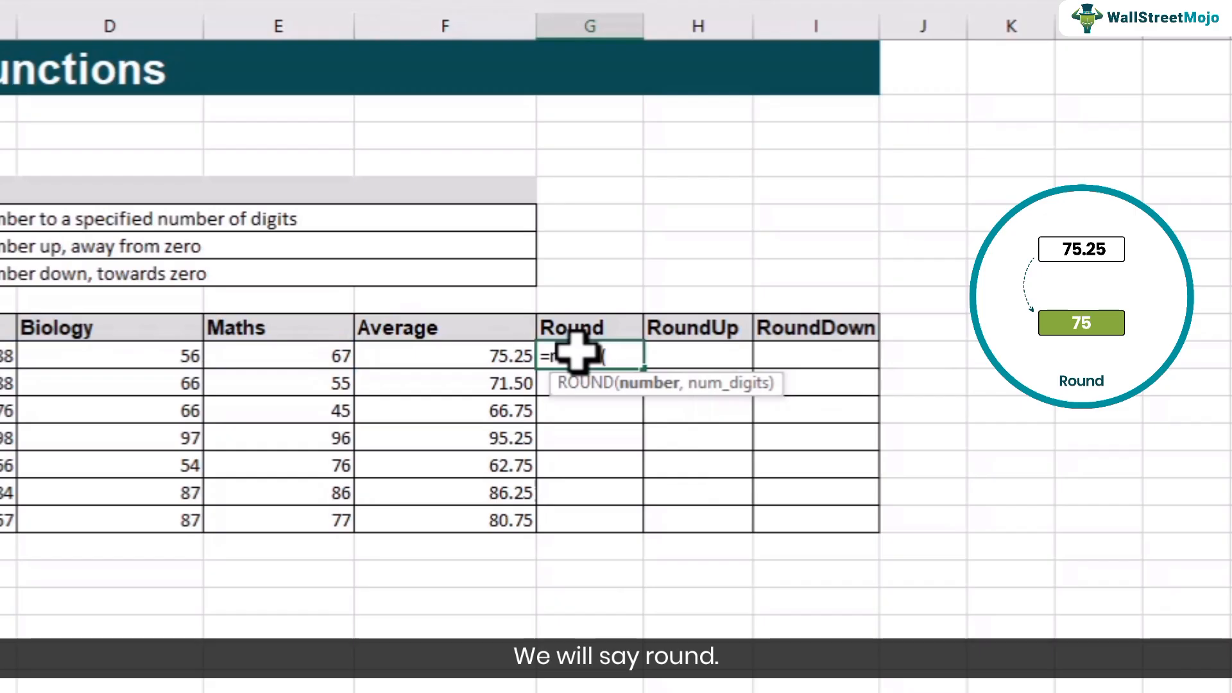
click(488, 350)
text(,)
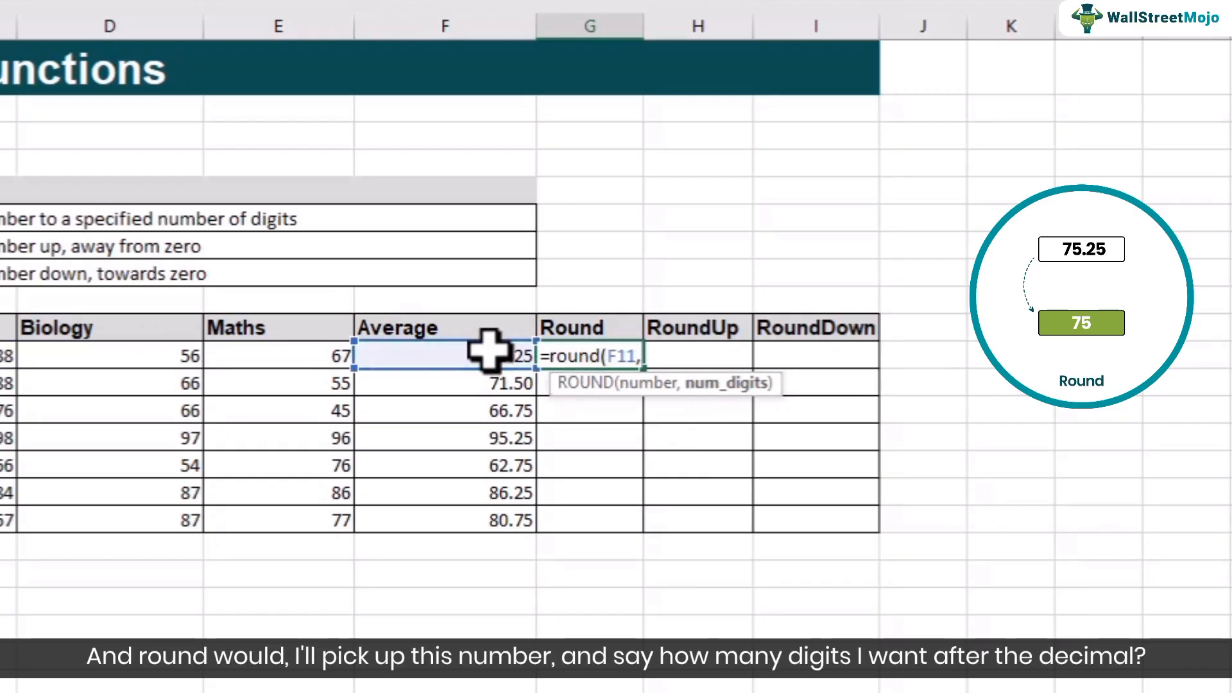
text(0)
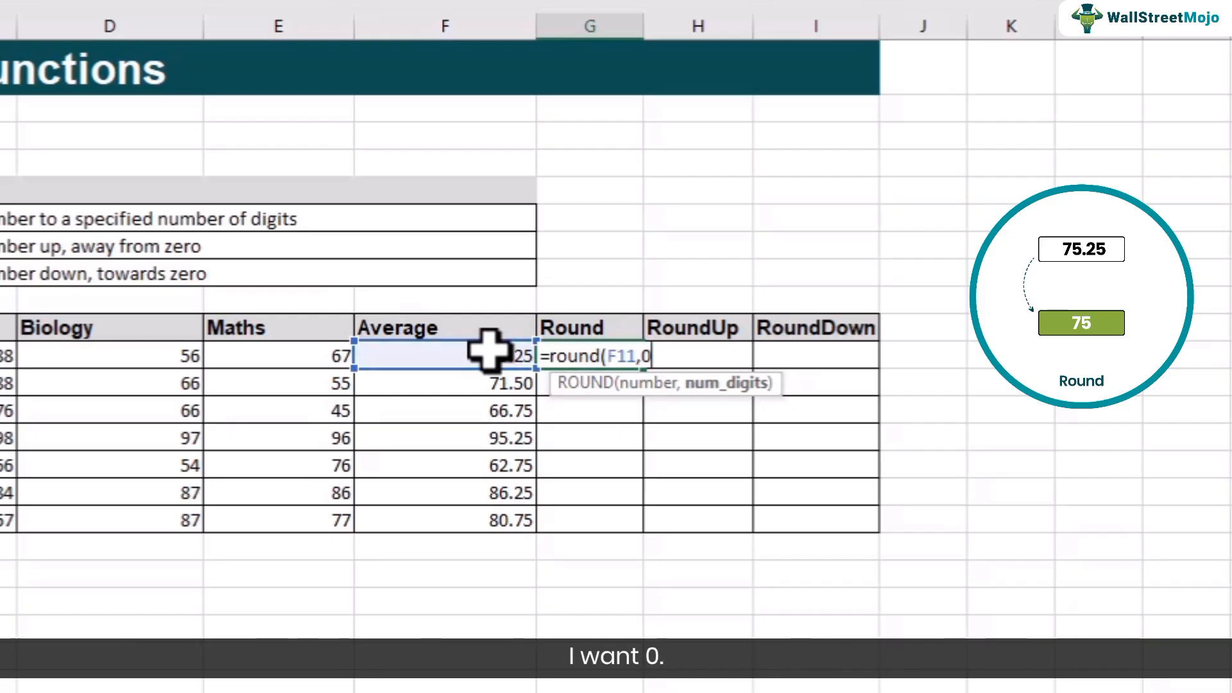
text())
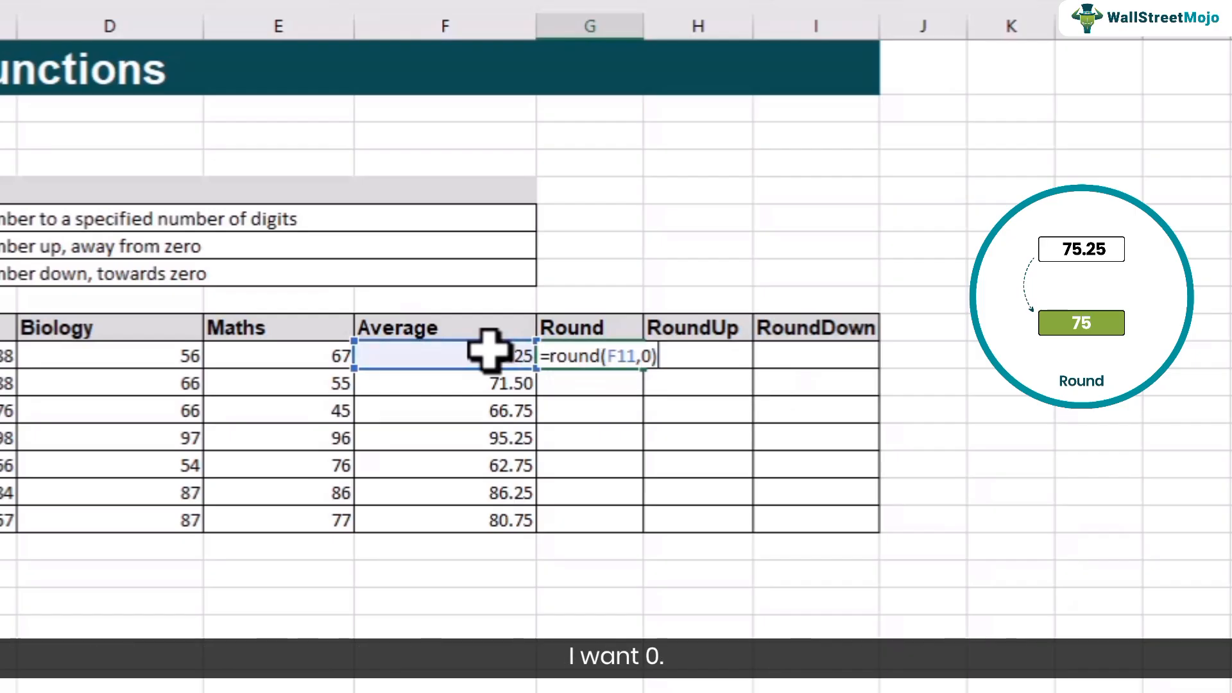
key(Return)
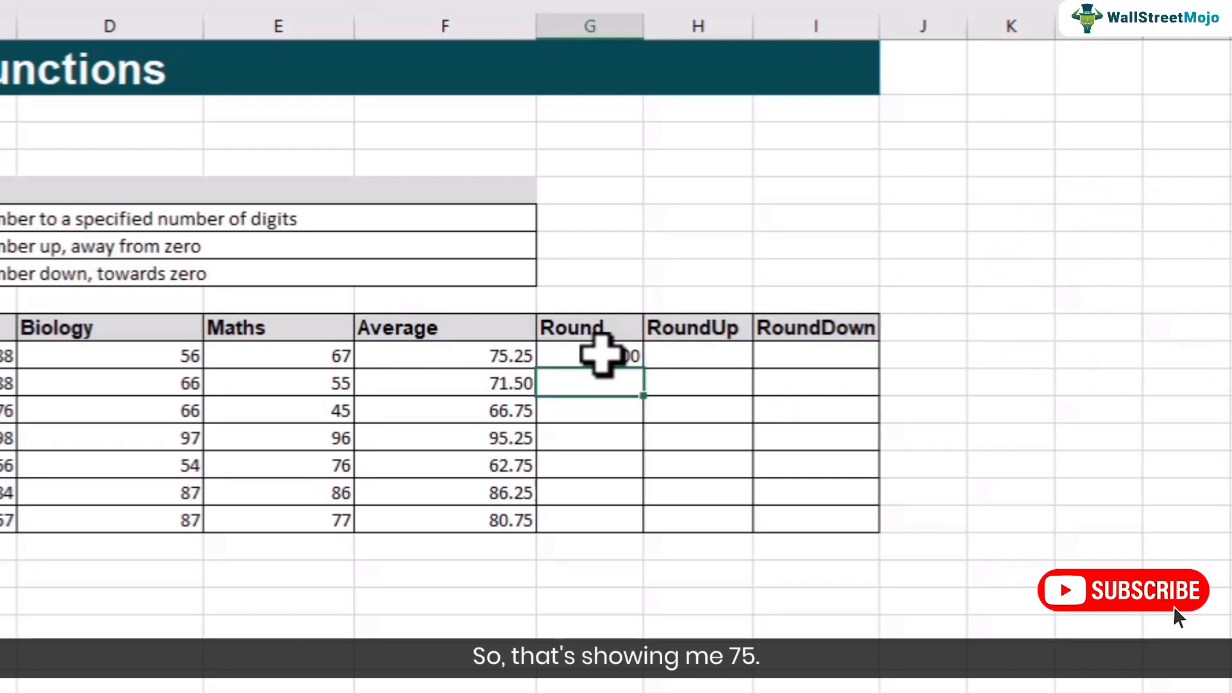
- Format cells G11:G17 in the Round column to display whole numbers without decimal places
drag(603, 383, 610, 509)
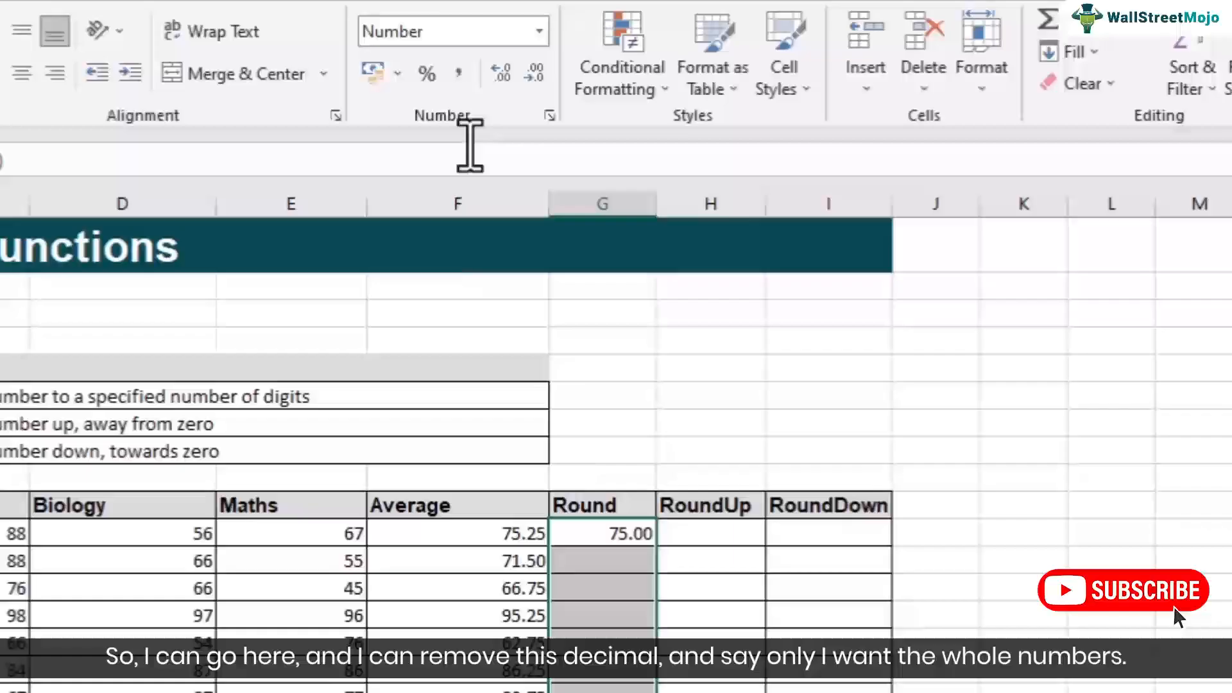
click(525, 71)
click(525, 71)
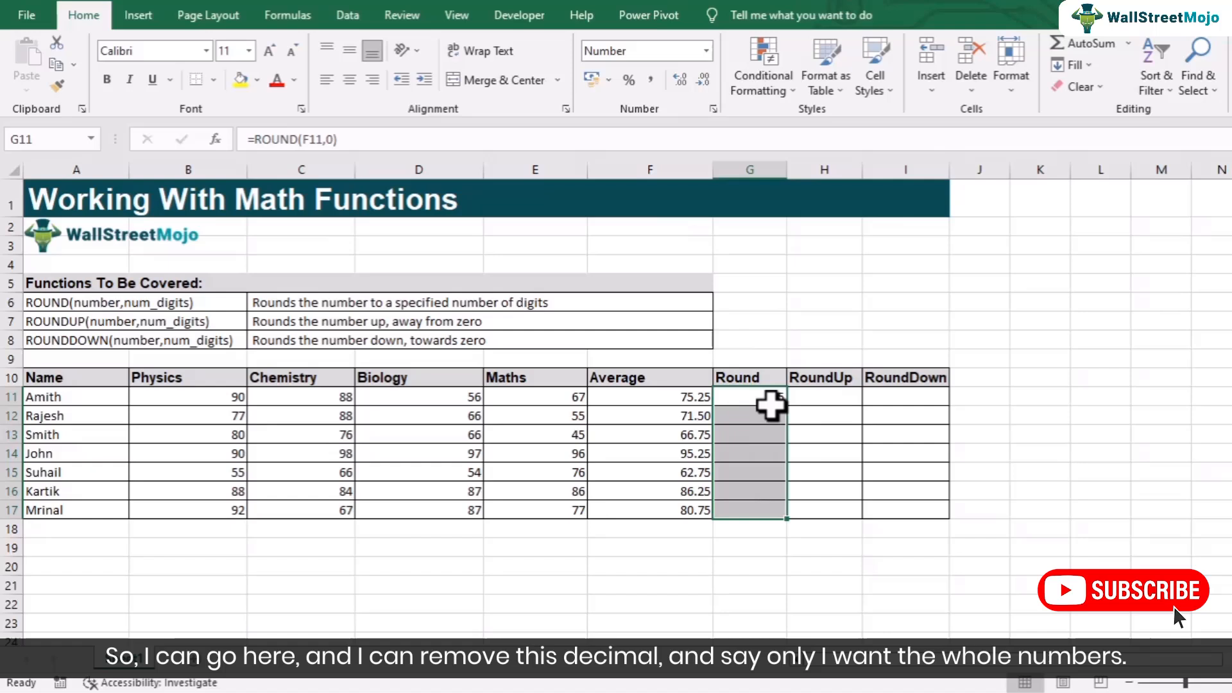
- Fill the ROUND formula from G11 down through G17 and check the resulting formulas
click(712, 459)
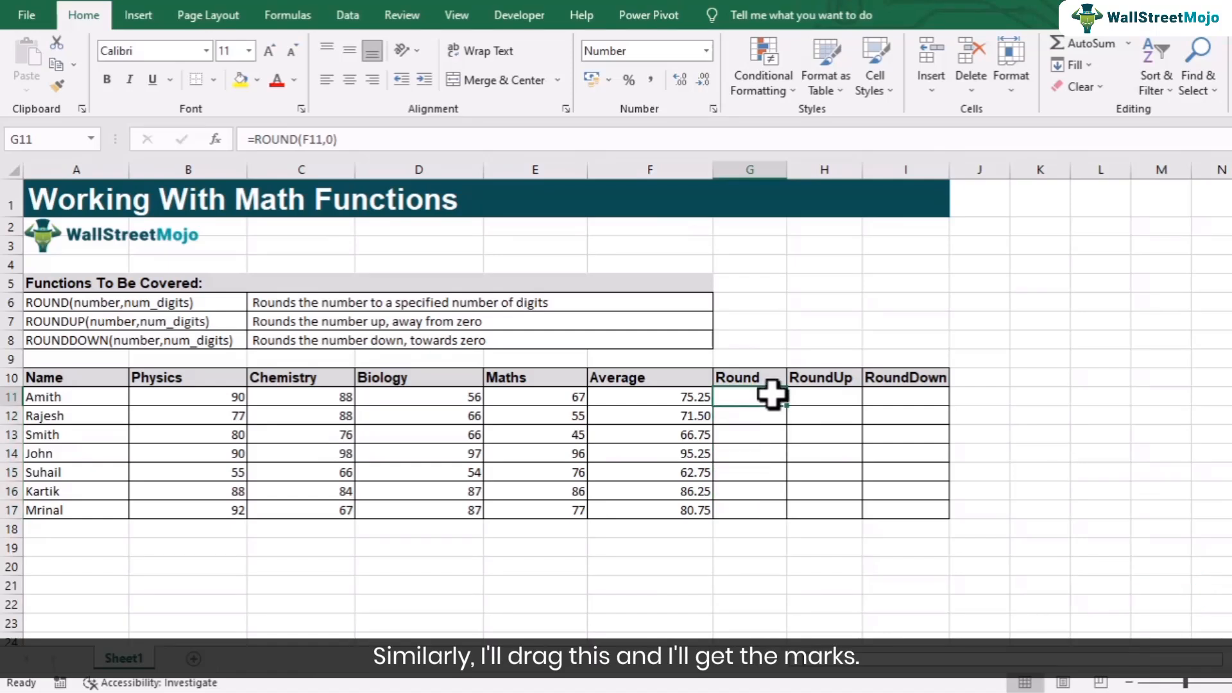
drag(790, 409, 786, 517)
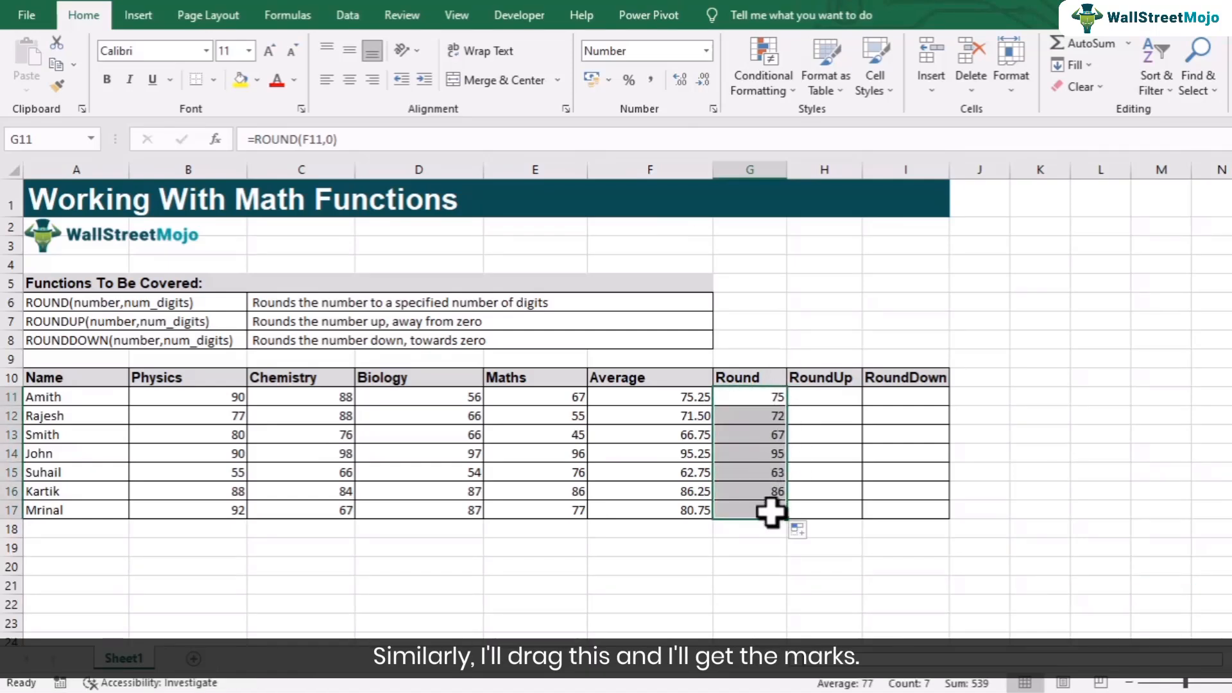
click(773, 396)
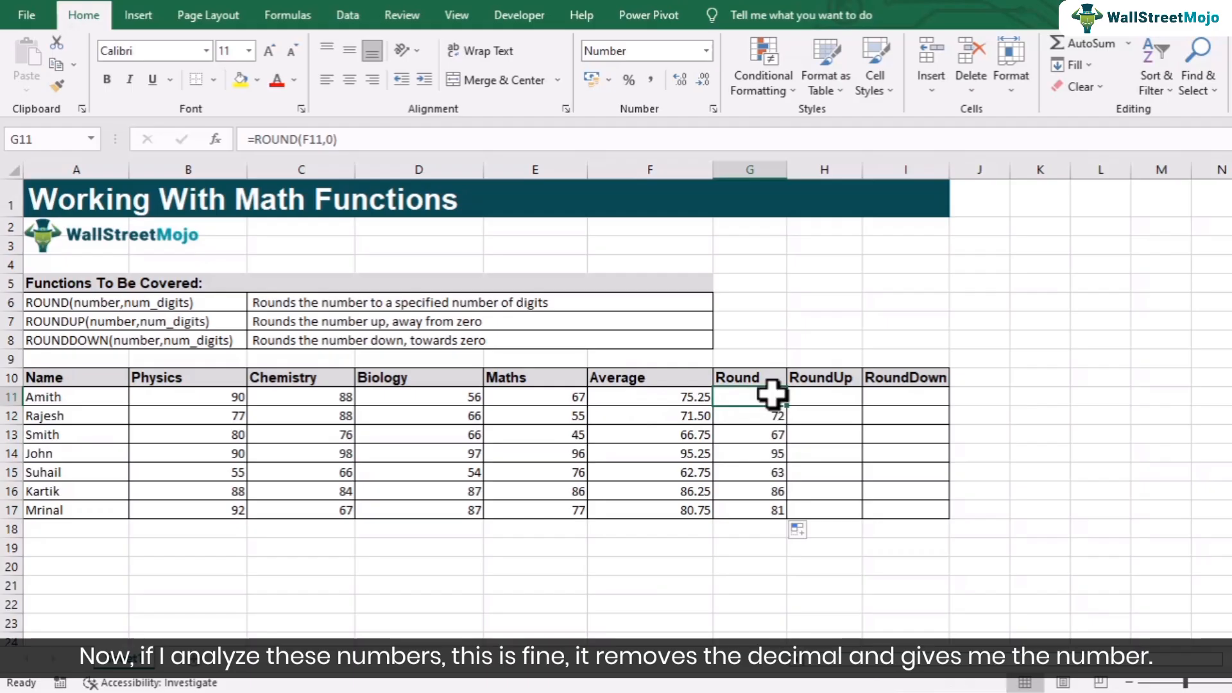
click(770, 419)
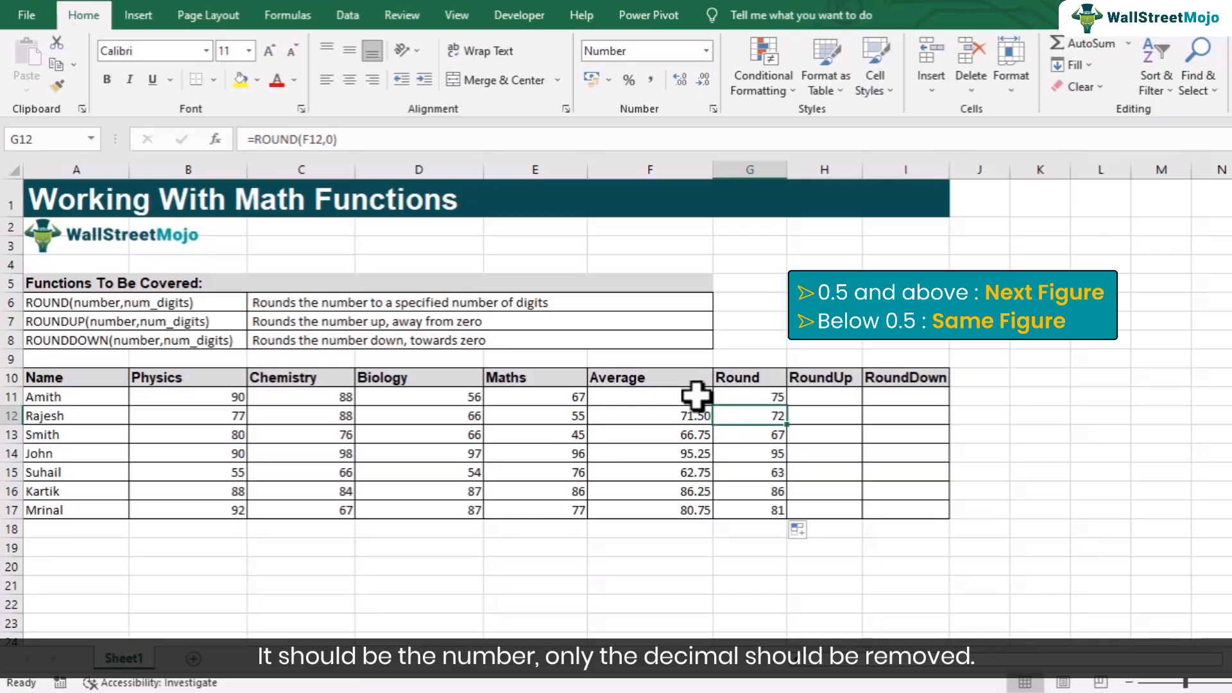
click(755, 395)
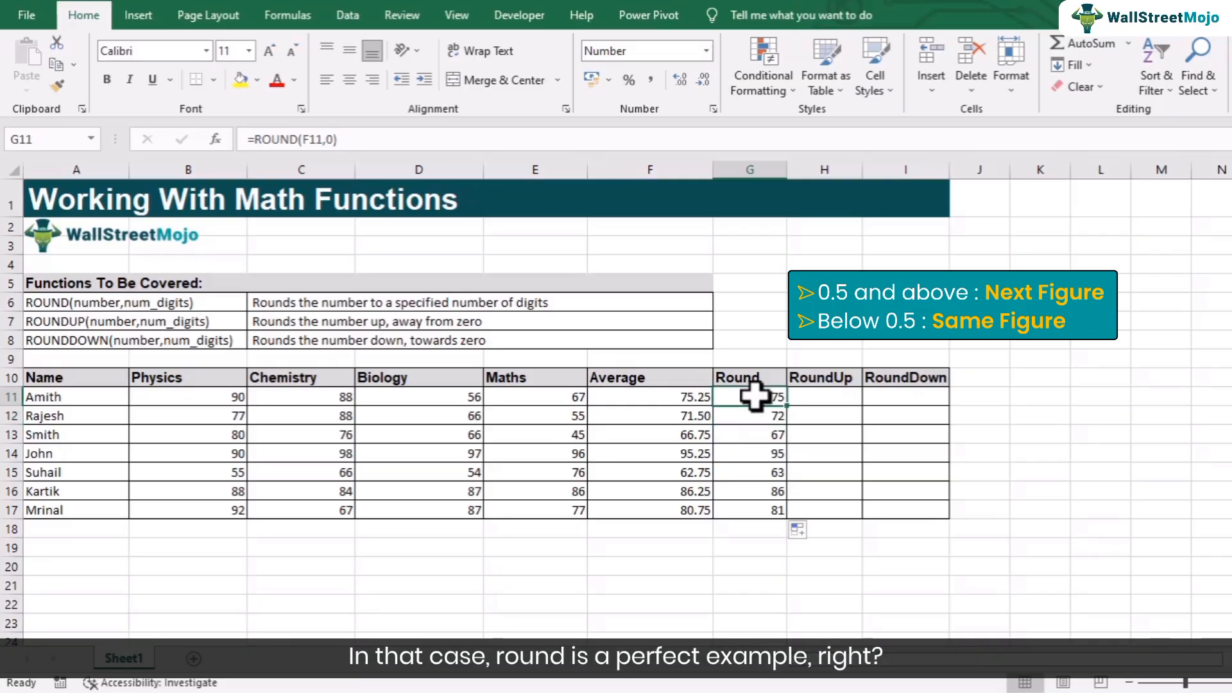
drag(787, 406, 784, 512)
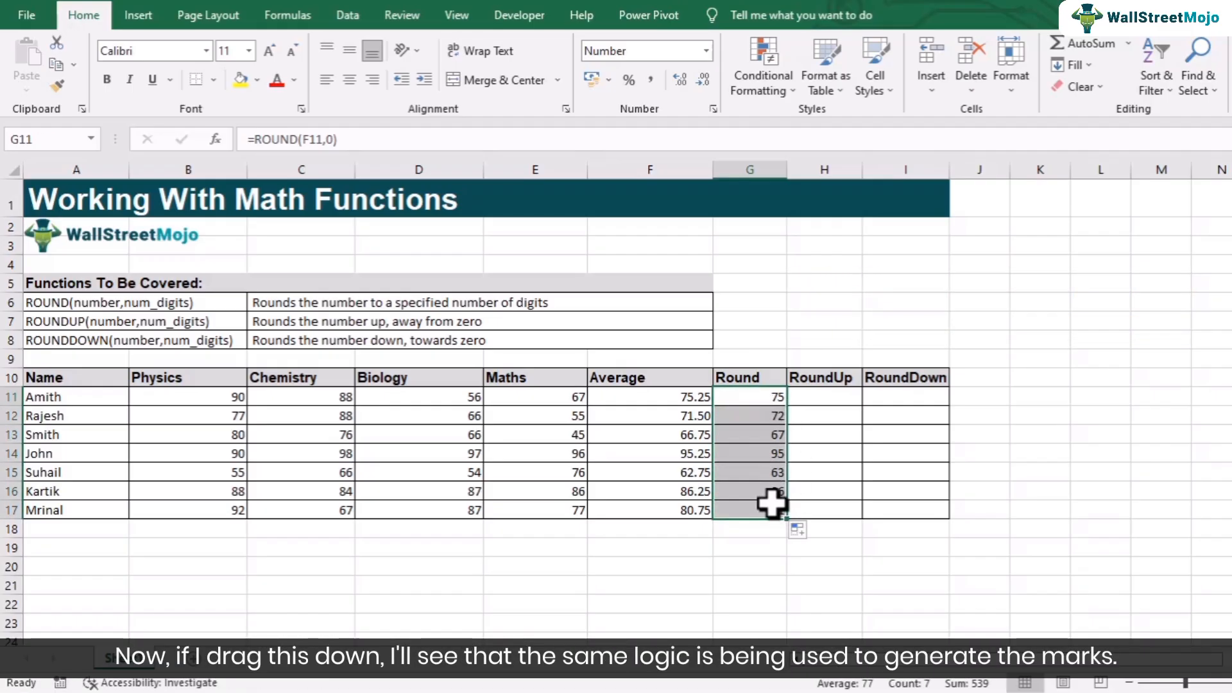
click(756, 436)
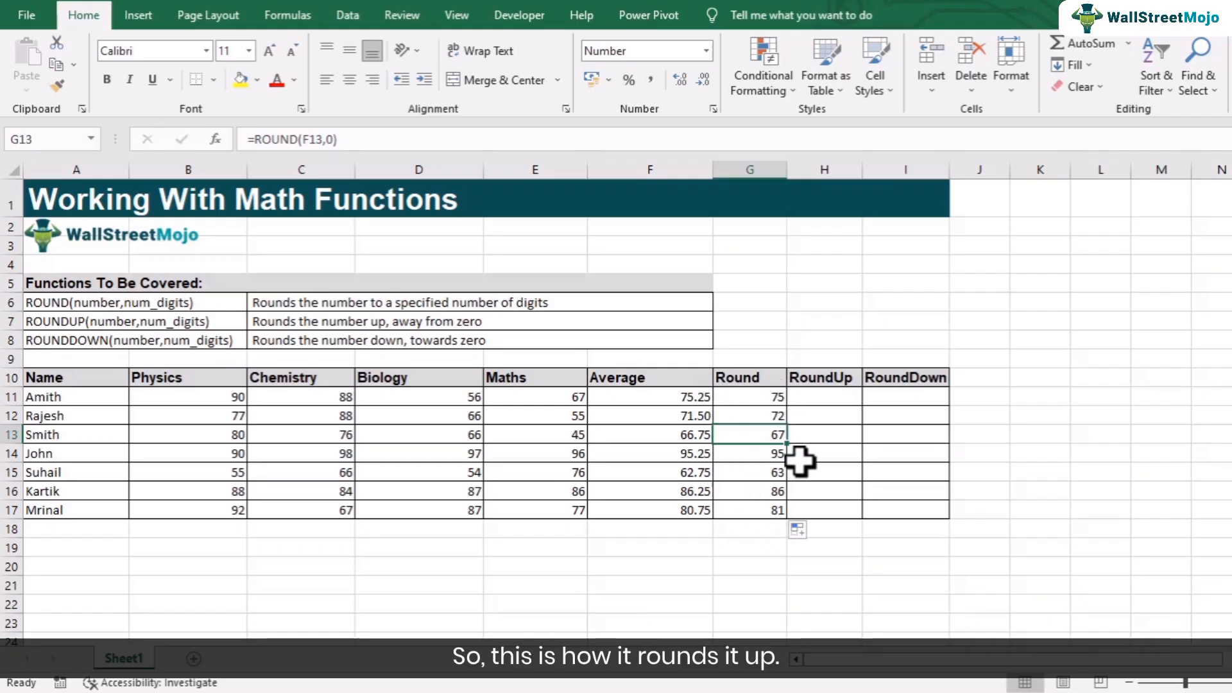
- Change the formula in G11 to =ROUND(F11,1) so it rounds to one decimal place
double_click(765, 396)
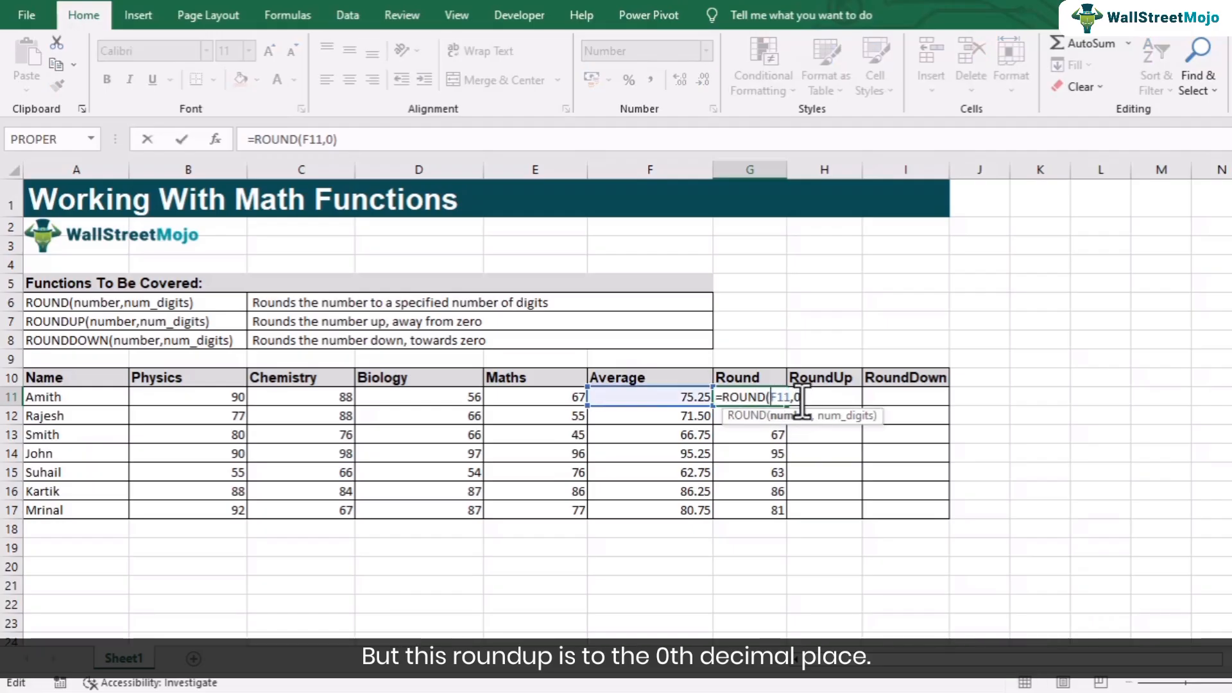
key(BackSpace)
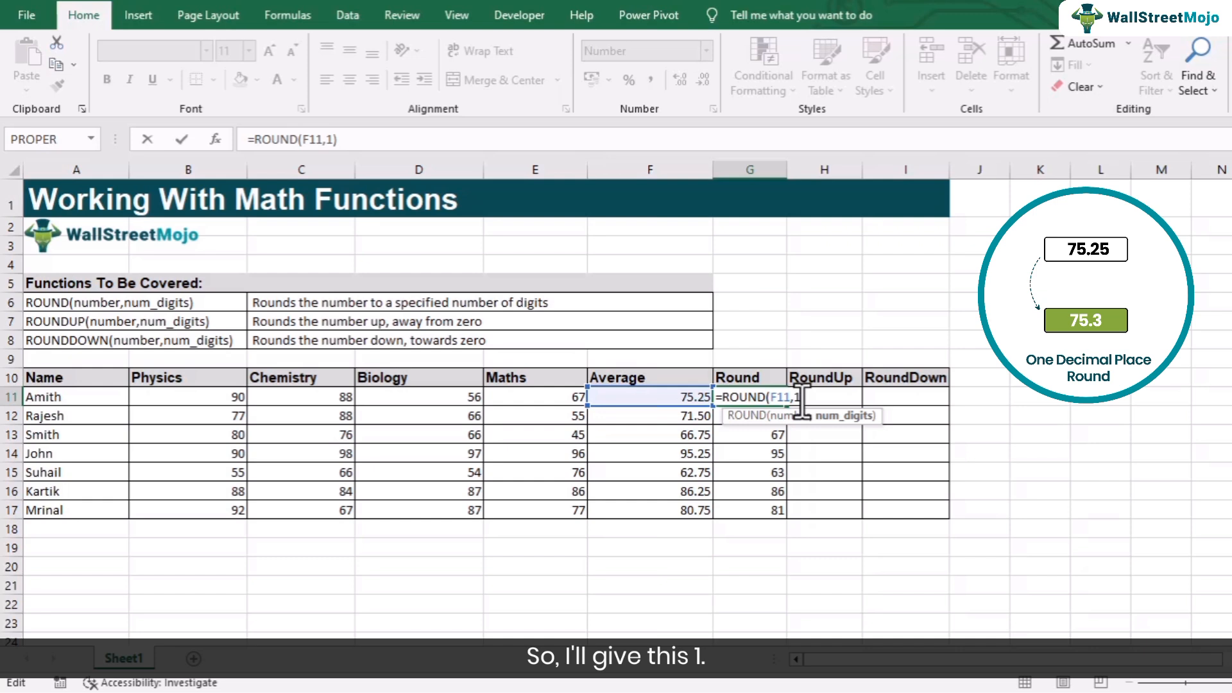
key(Return)
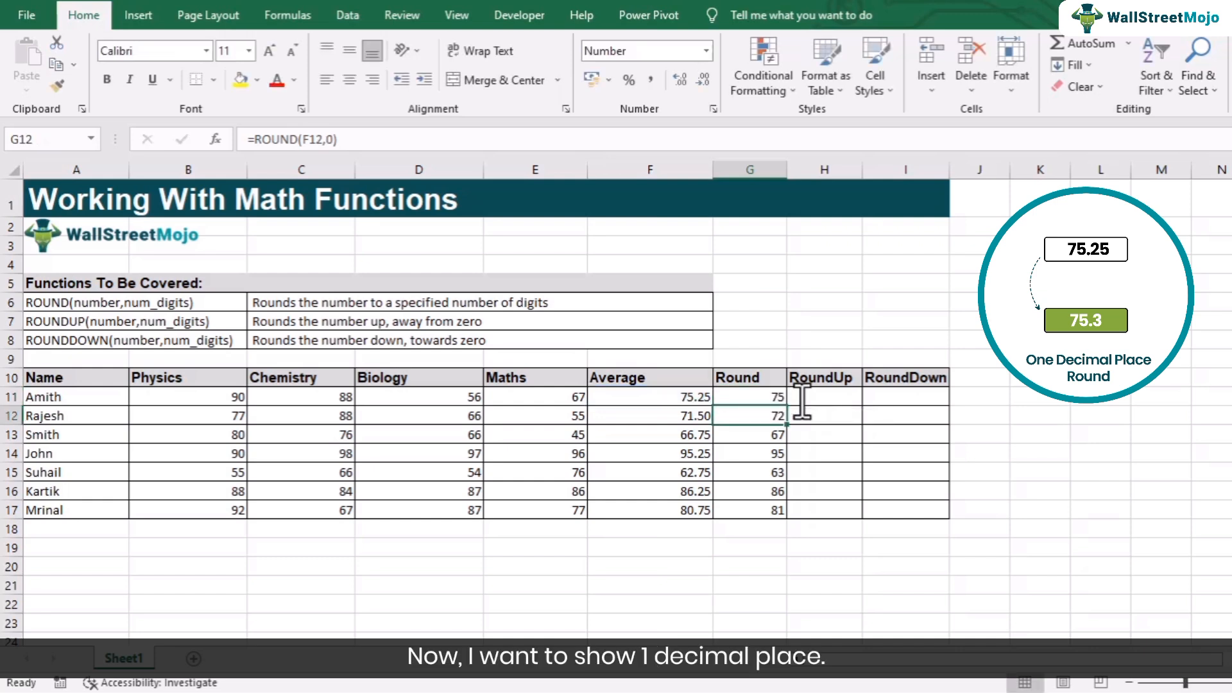
- Display G11:G17 with one decimal place and fill the updated G11 formula down through G17
drag(758, 395, 750, 510)
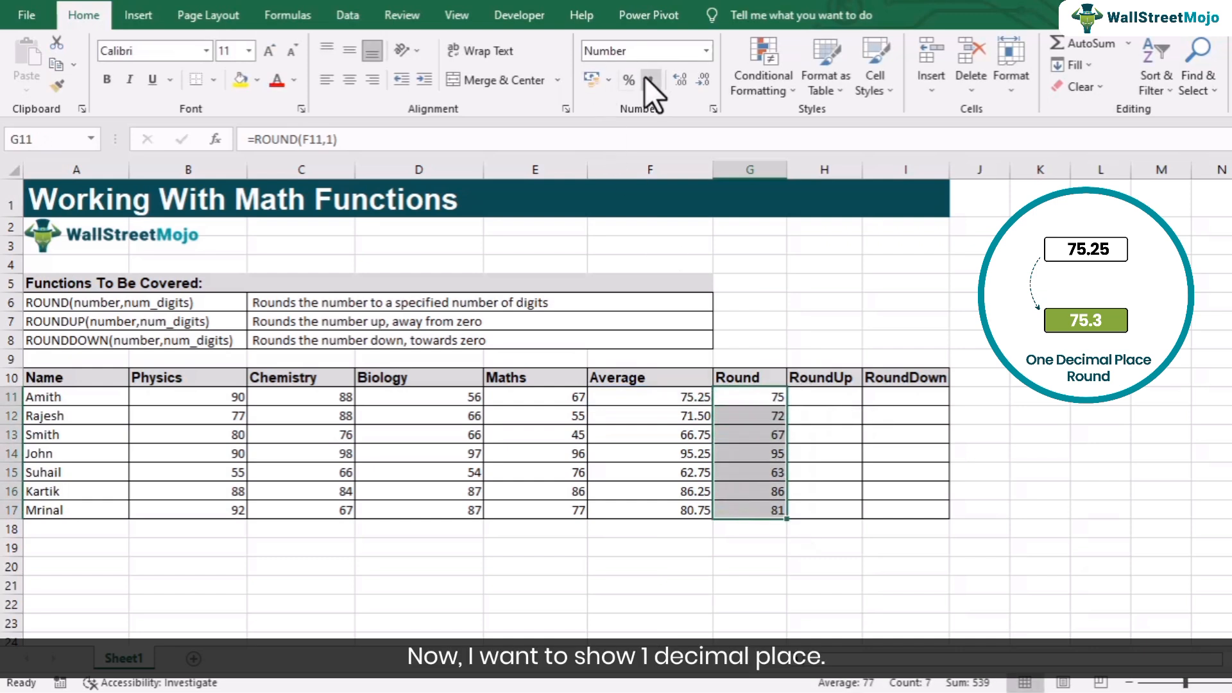
click(678, 75)
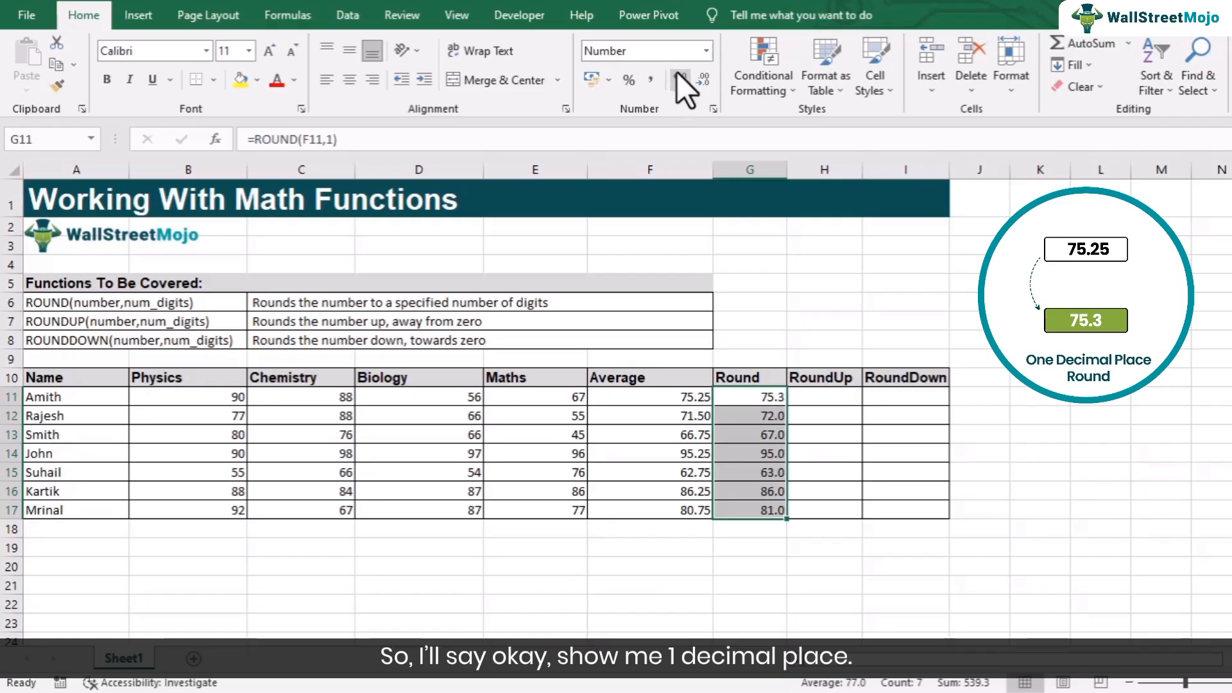
click(737, 457)
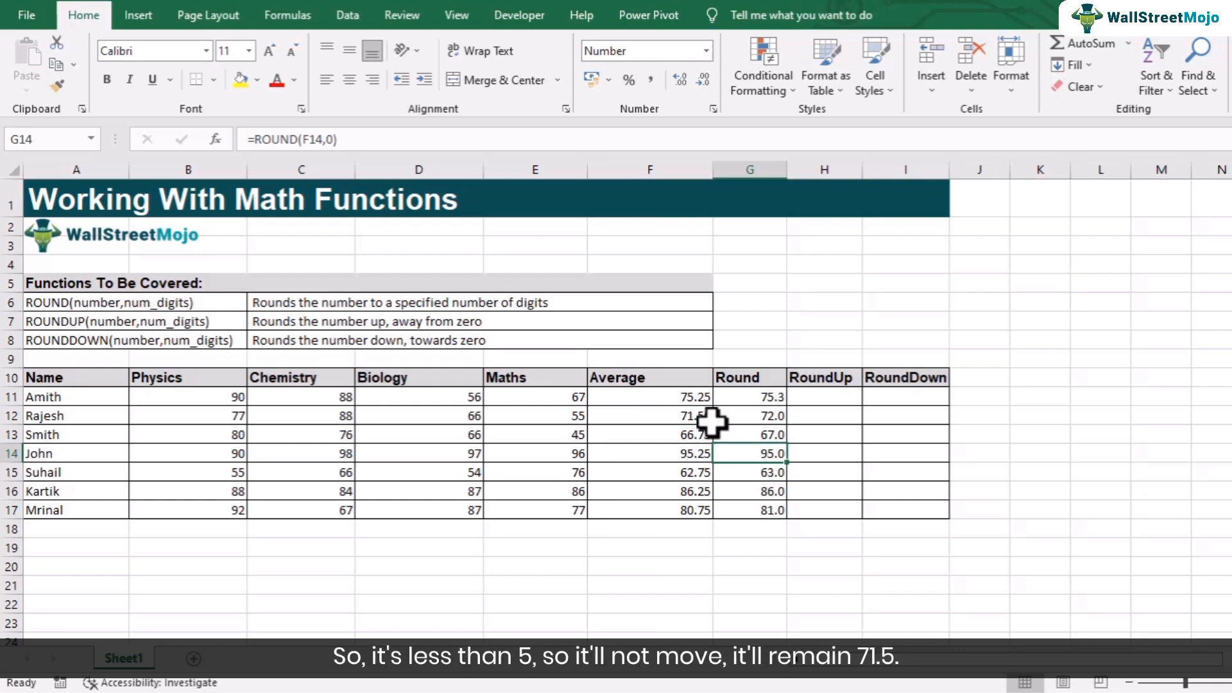
click(776, 399)
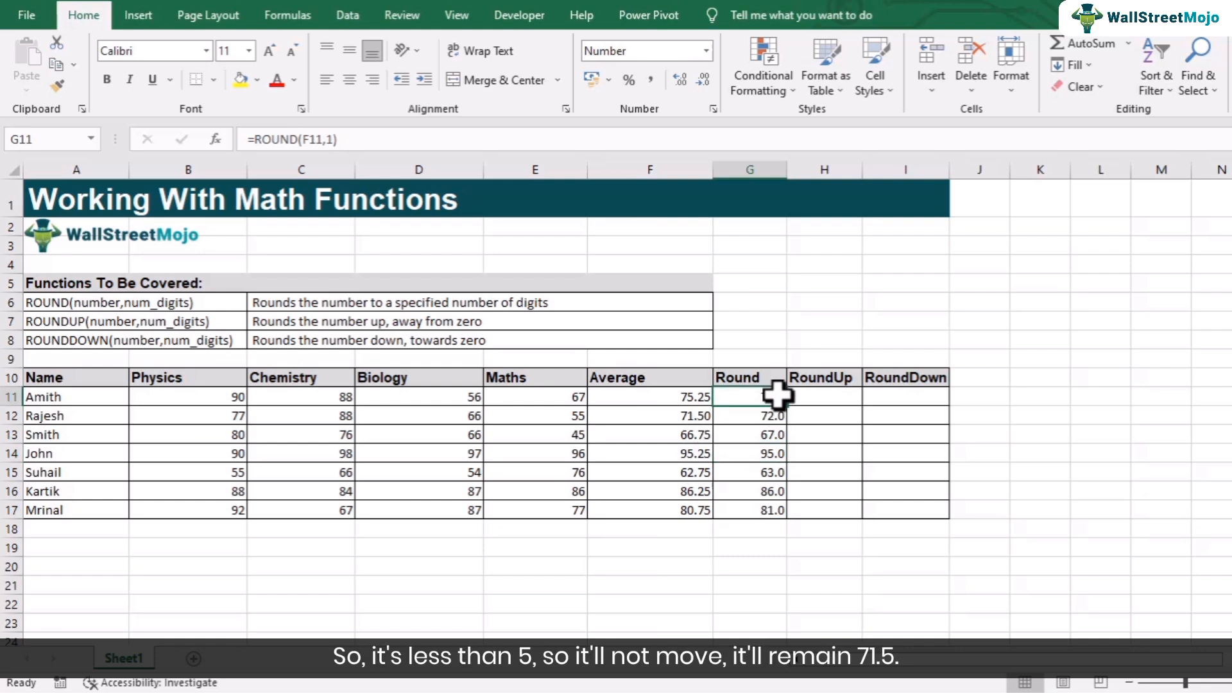
drag(789, 410, 770, 512)
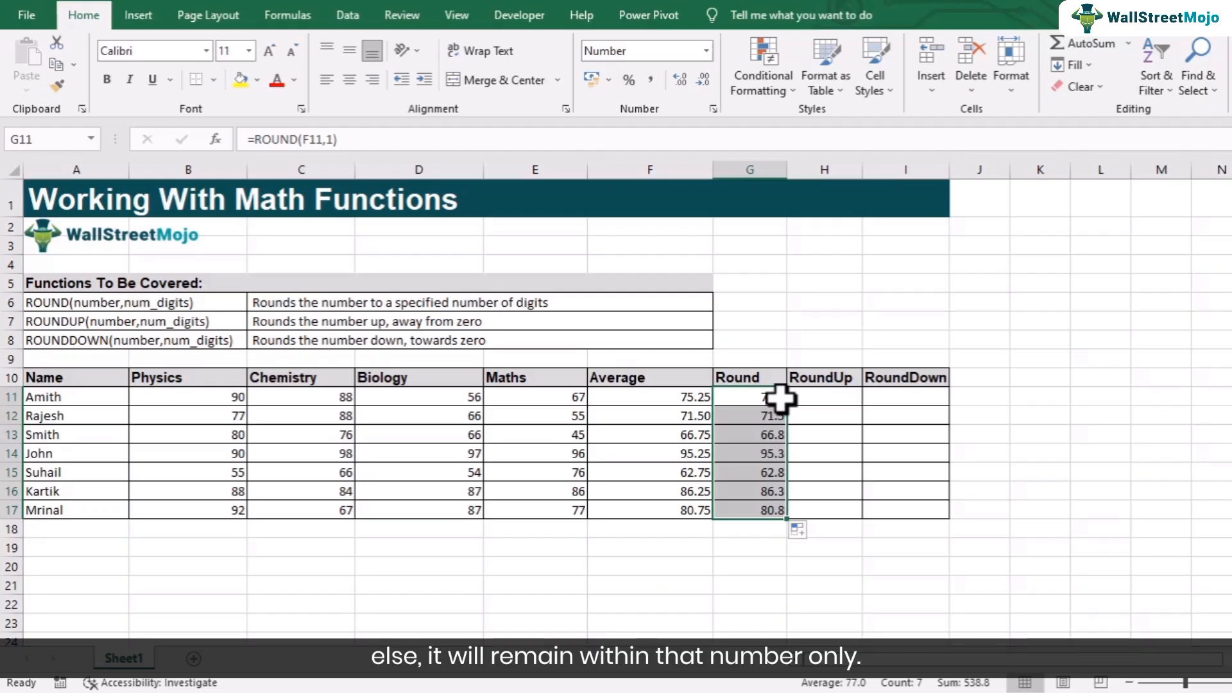
- Enter =ROUNDUP(F11,0) in H11 of the RoundUp column and fill it down through H17
click(821, 401)
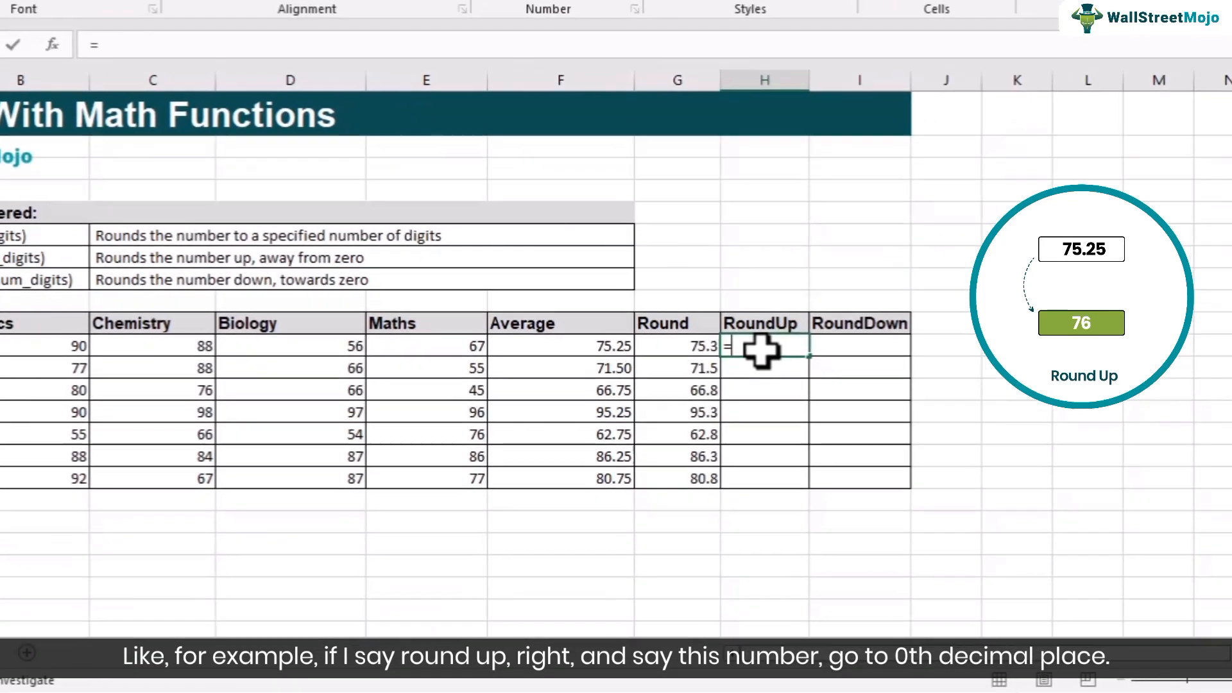
text(=round)
key(Down)
key(Down)
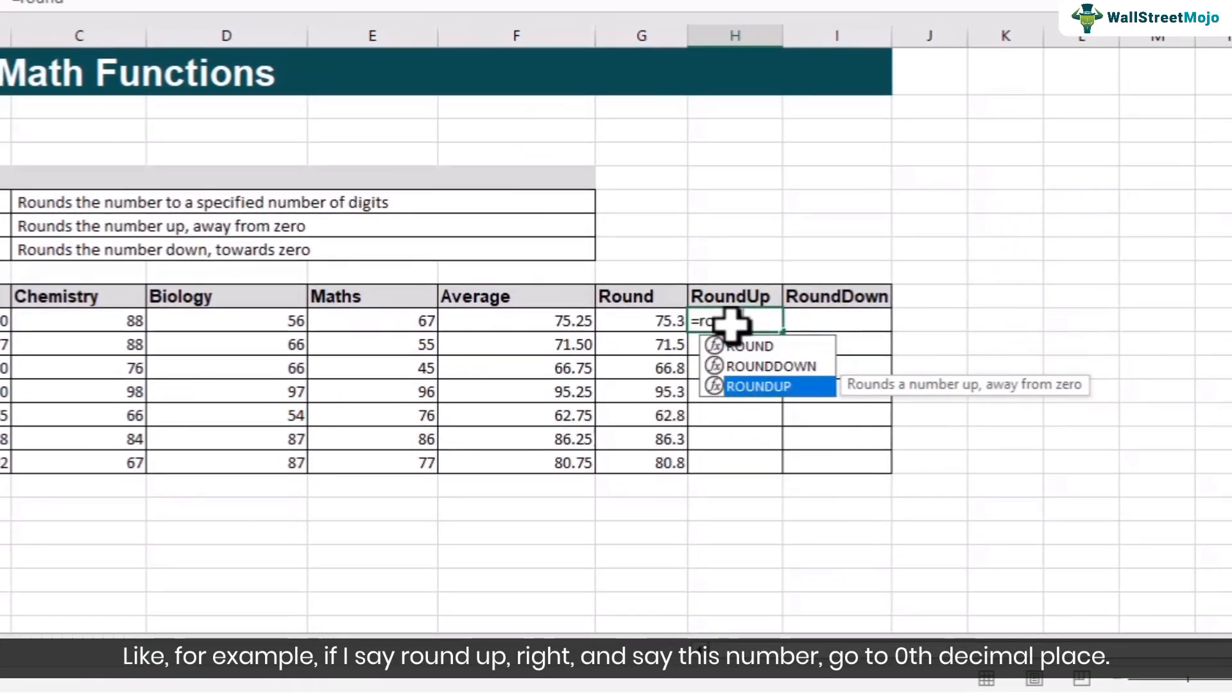
key(Tab)
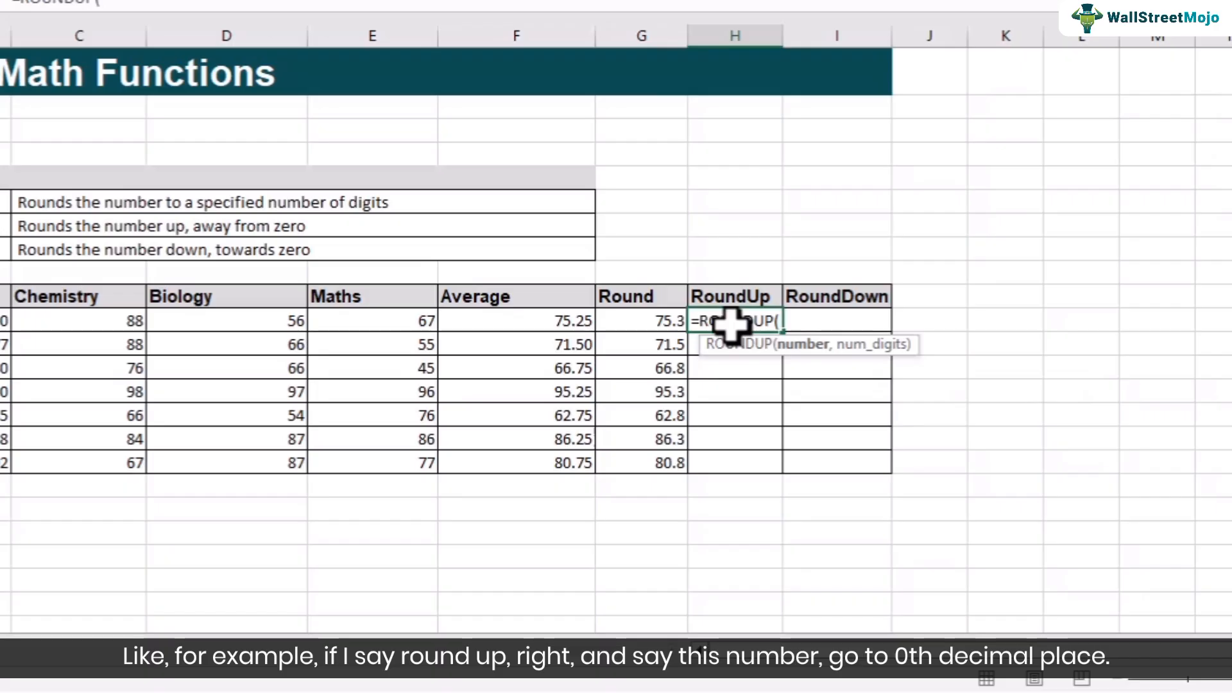
click(552, 316)
text(,)
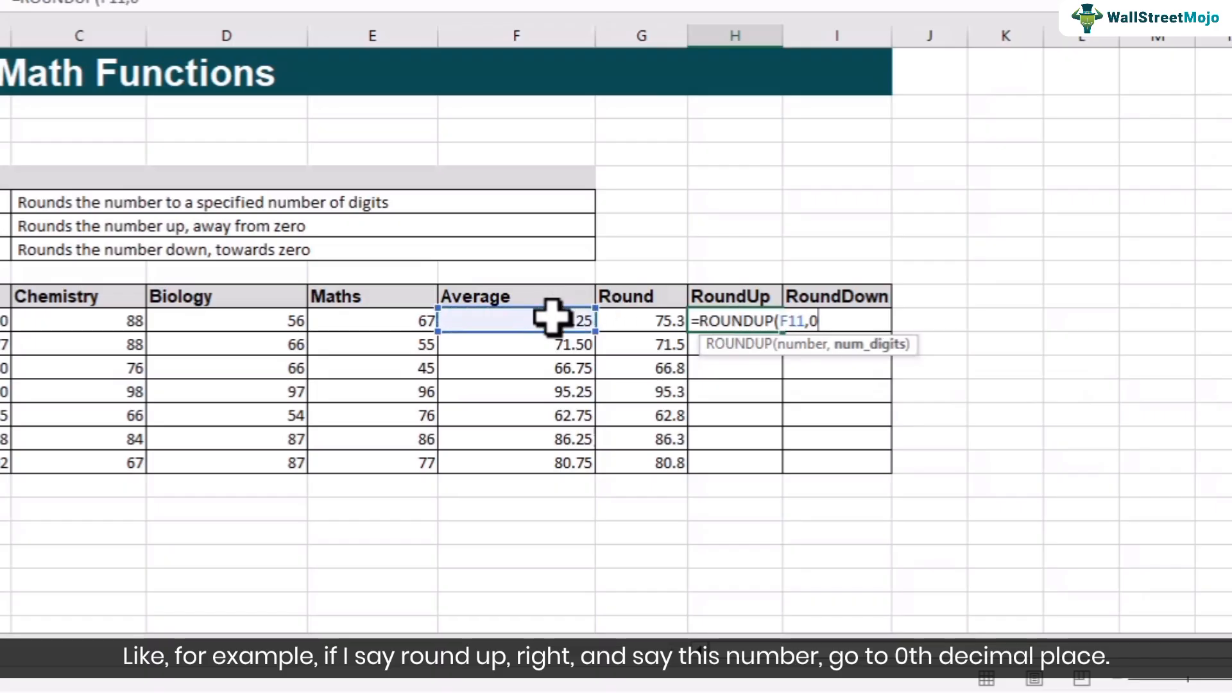
text(0))
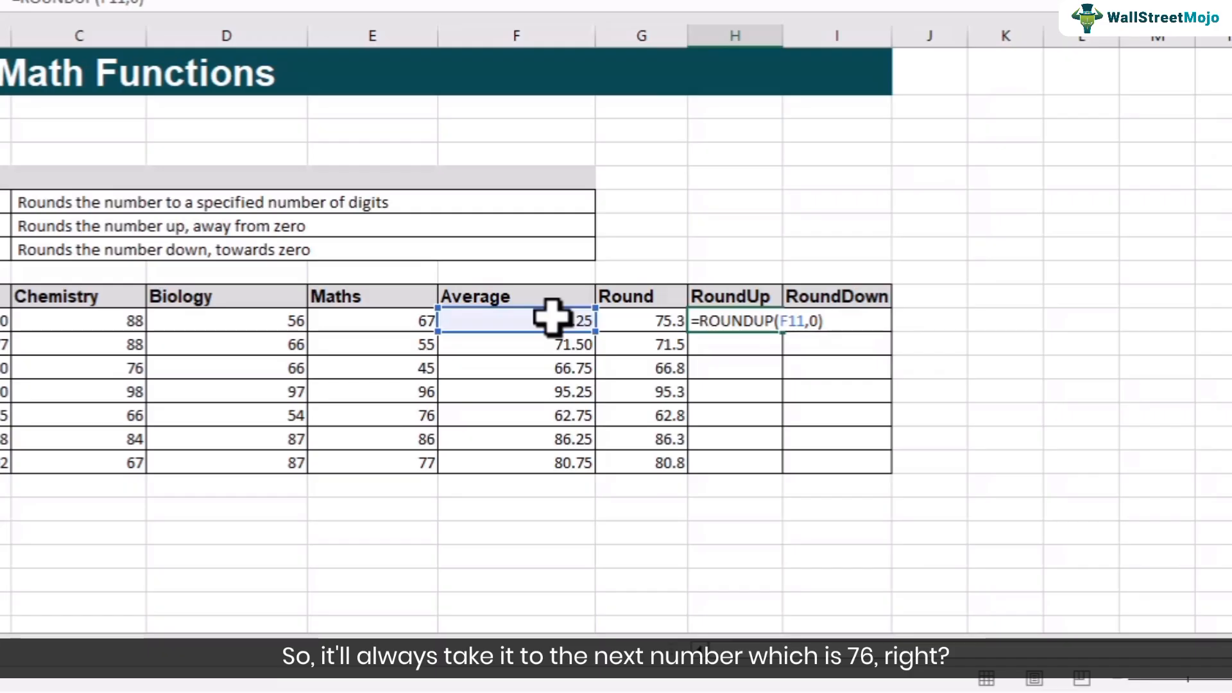
key(Return)
click(748, 316)
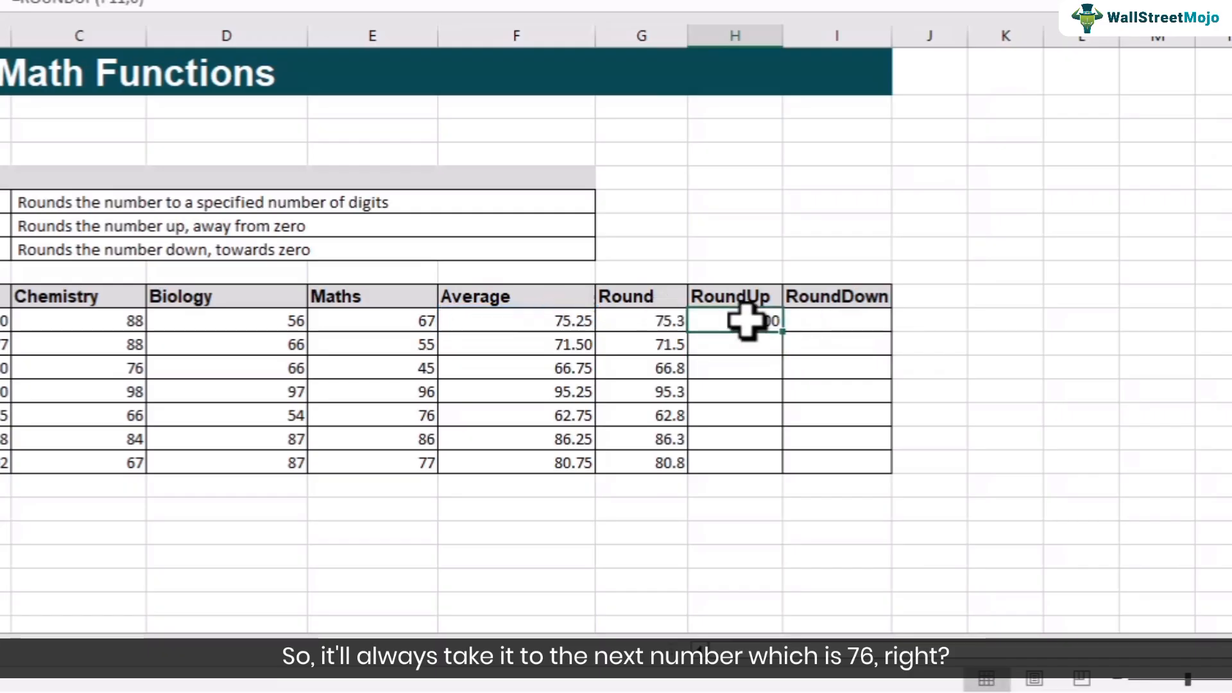
drag(784, 332, 779, 468)
- Change the G11 formula to =ROUND(F11,0) and fill it down through G17
drag(661, 321, 647, 455)
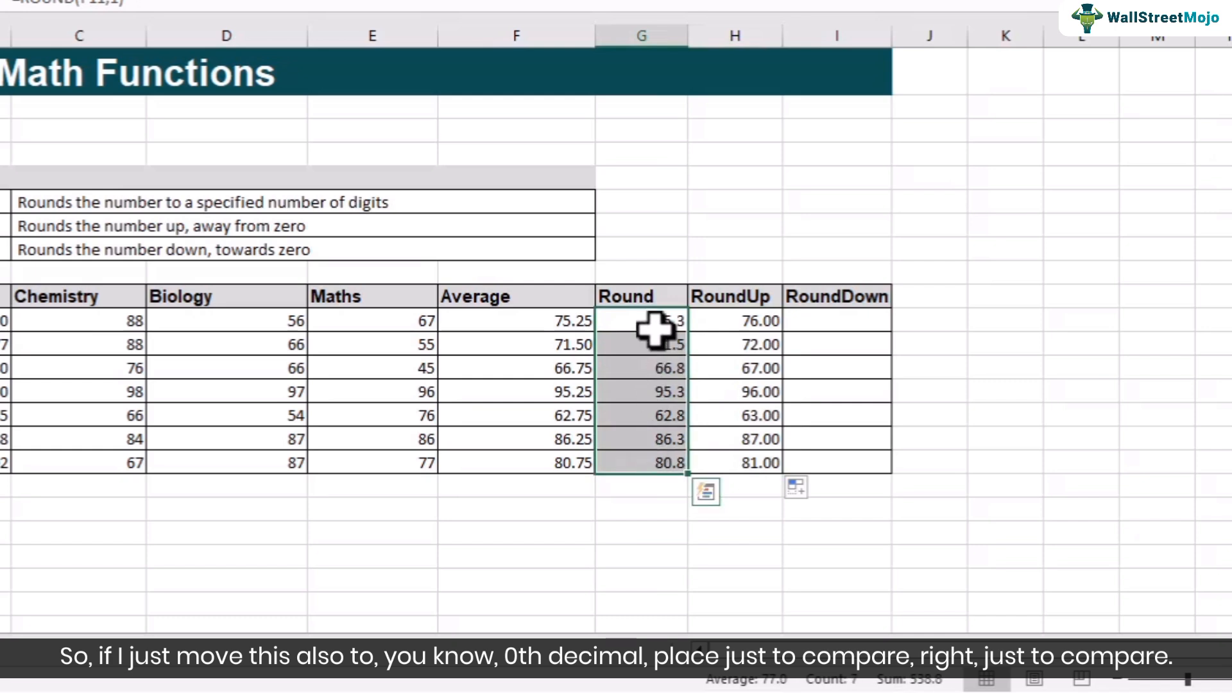
click(658, 321)
double_click(656, 318)
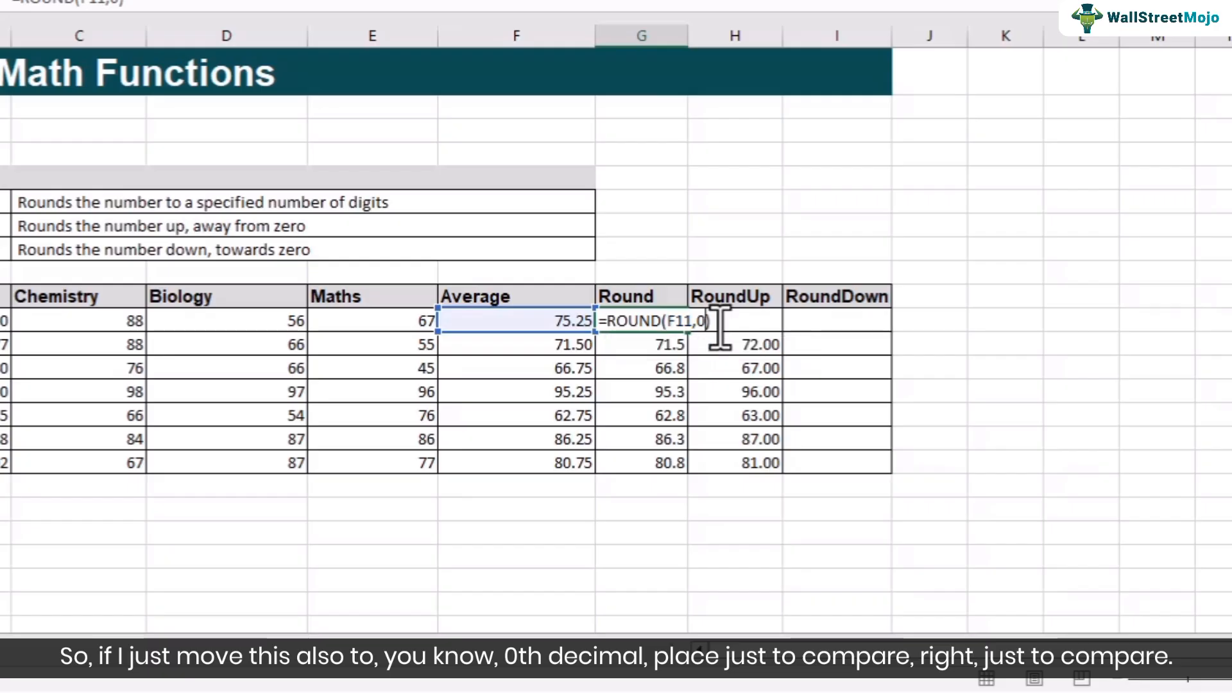
key(Return)
click(645, 321)
drag(689, 332, 701, 470)
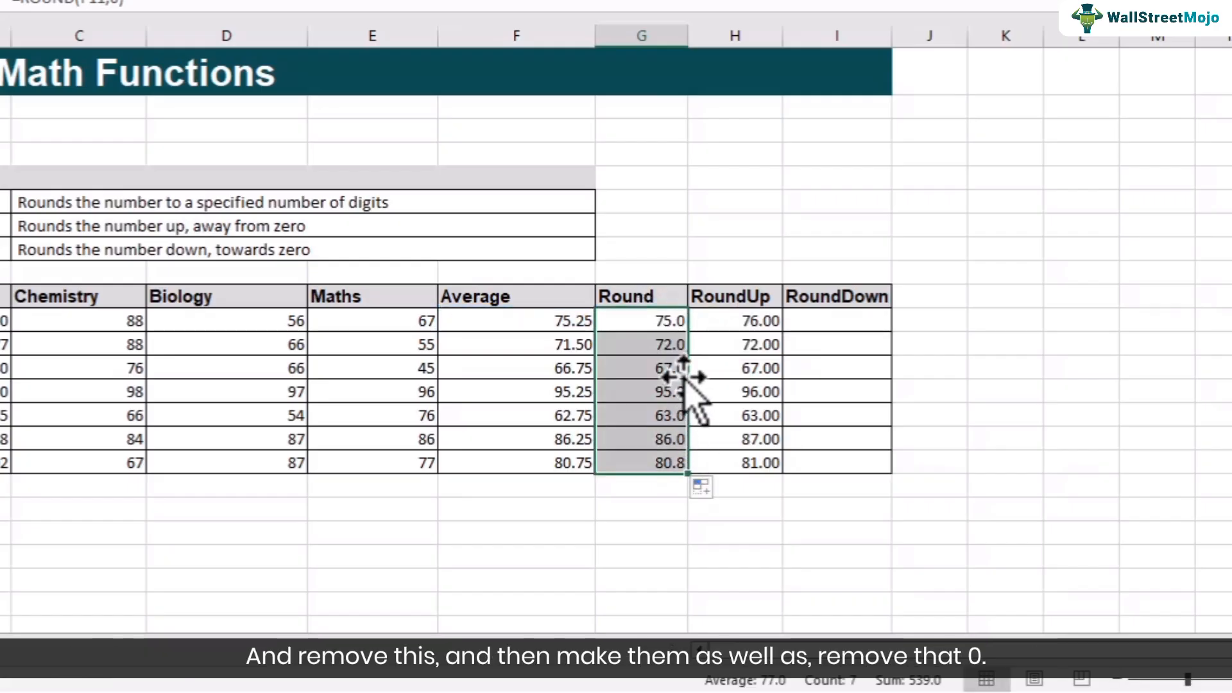
- Format G11:H17 in the Round and RoundUp columns to display no decimal places
drag(661, 321, 757, 460)
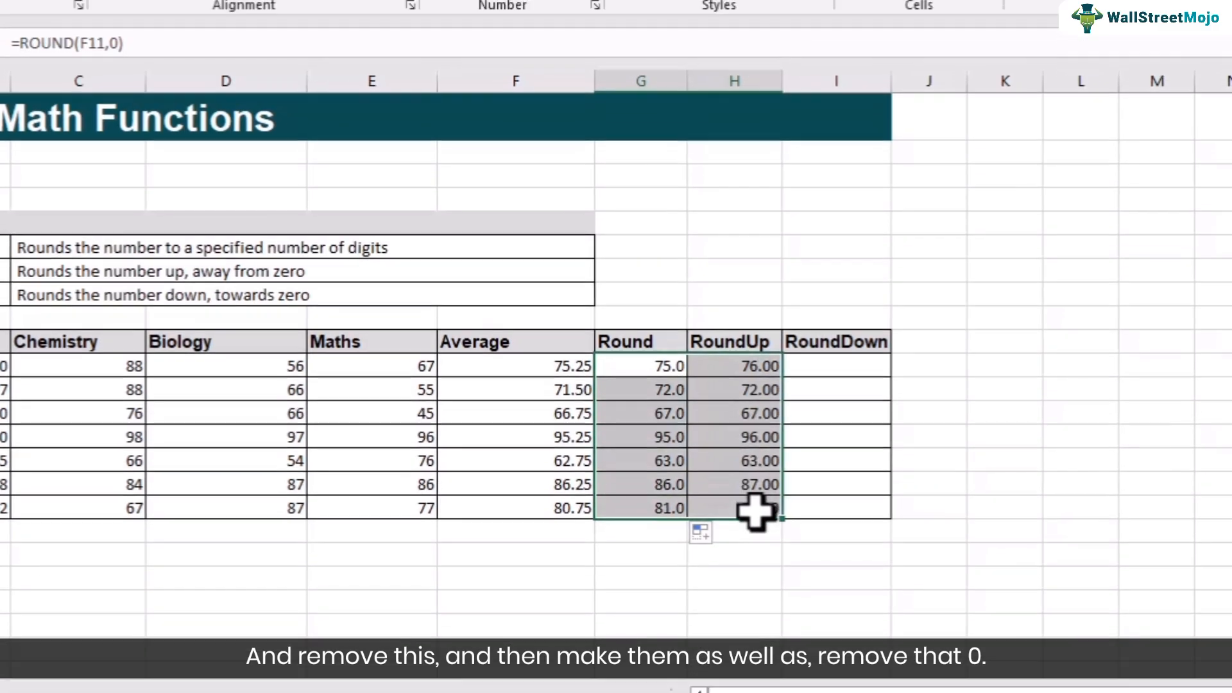
click(581, 65)
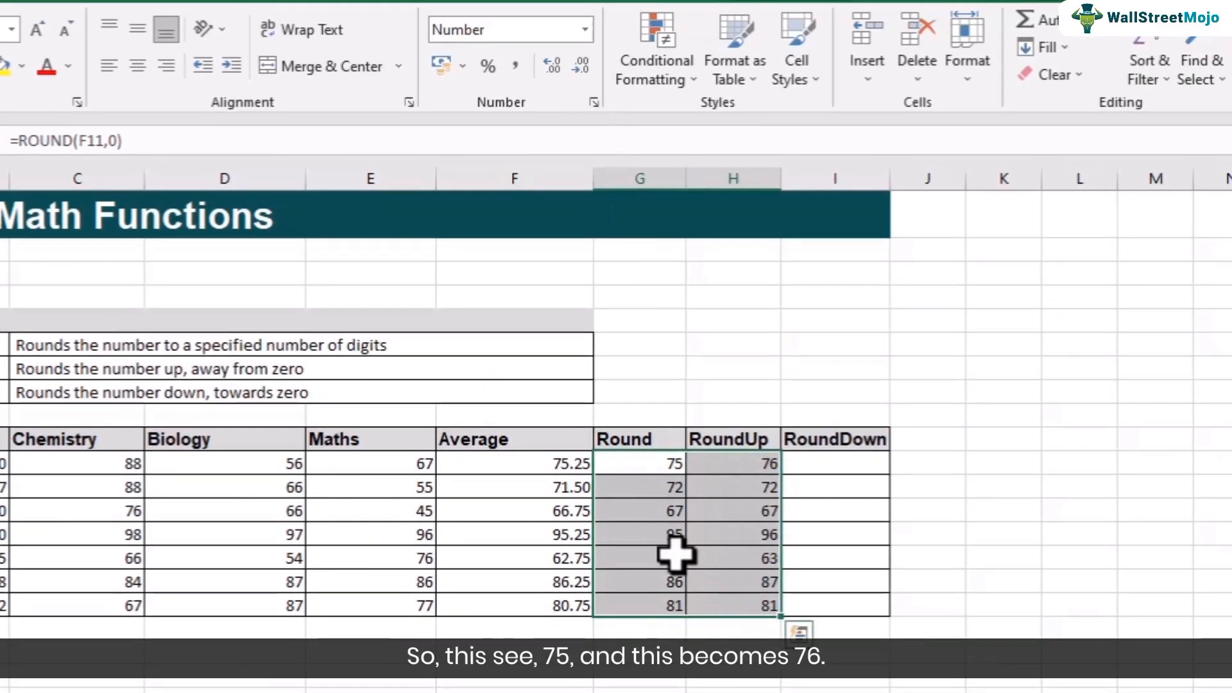
click(677, 468)
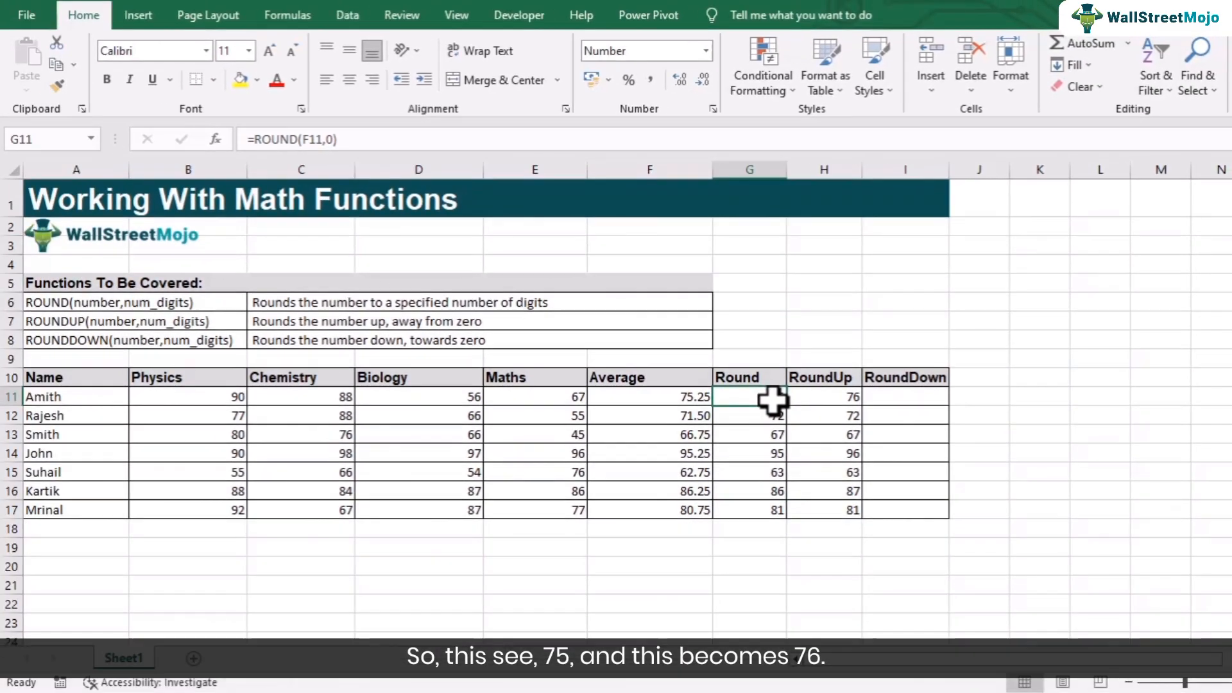
- Enter =ROUNDDOWN(F11,0) in I11 of the RoundDown column
click(831, 398)
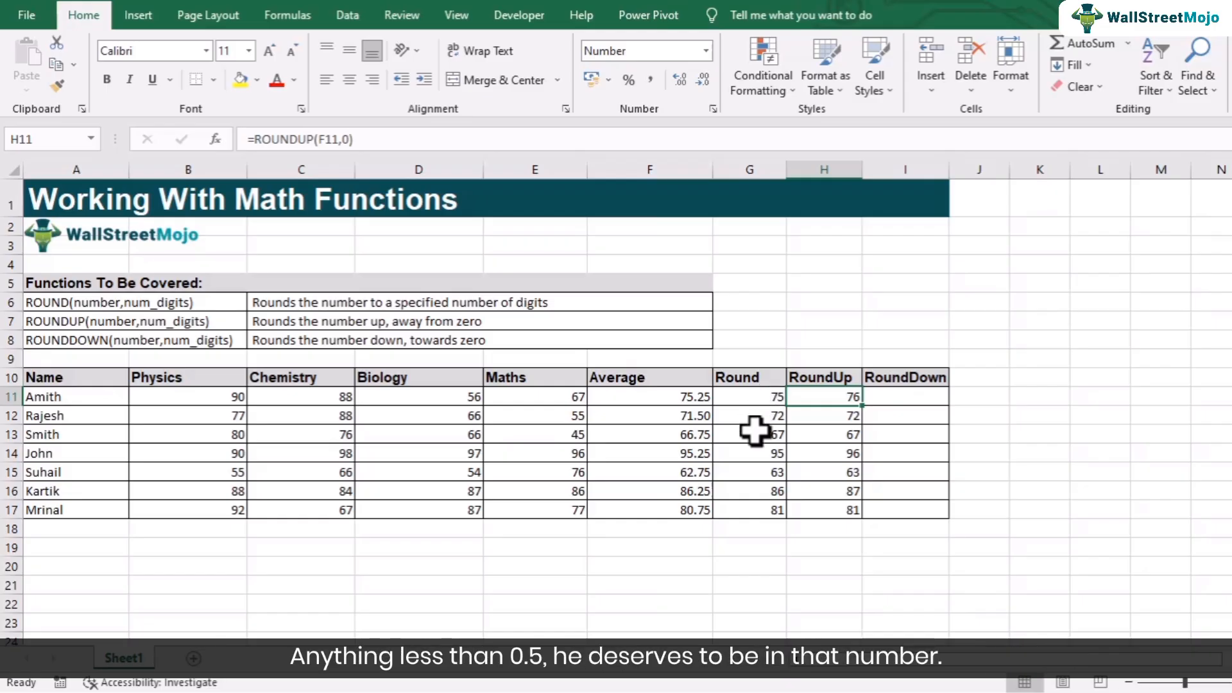
click(906, 397)
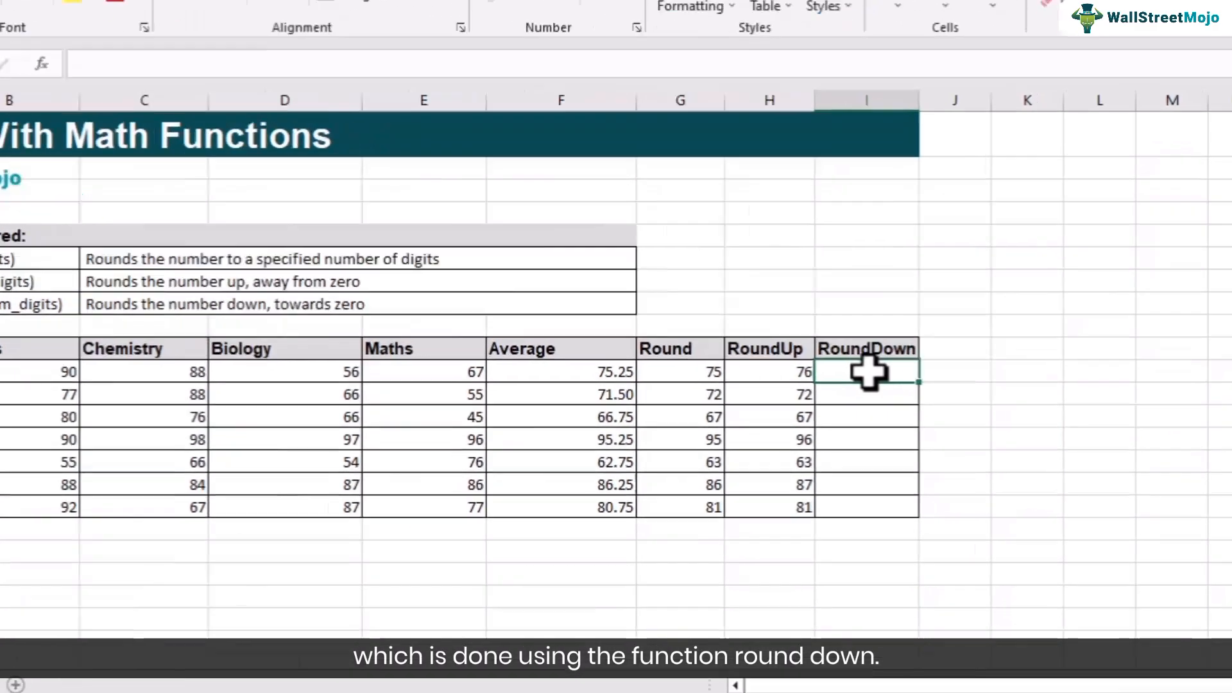
text(=rou)
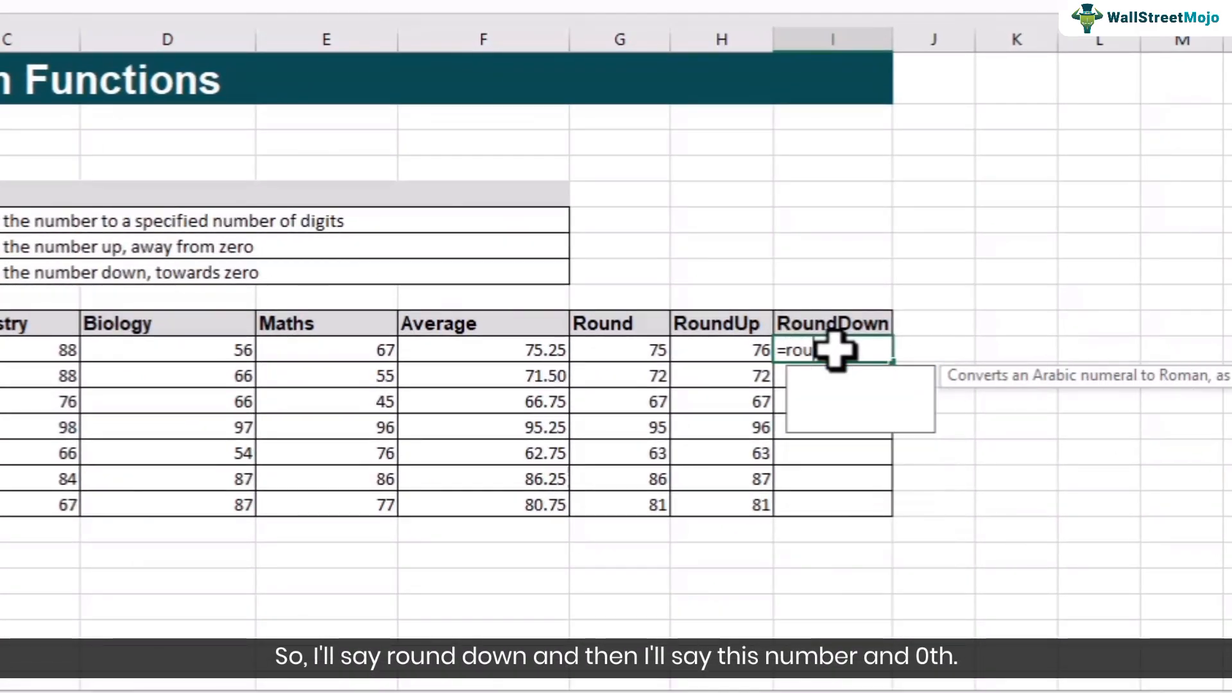
text(nddown)
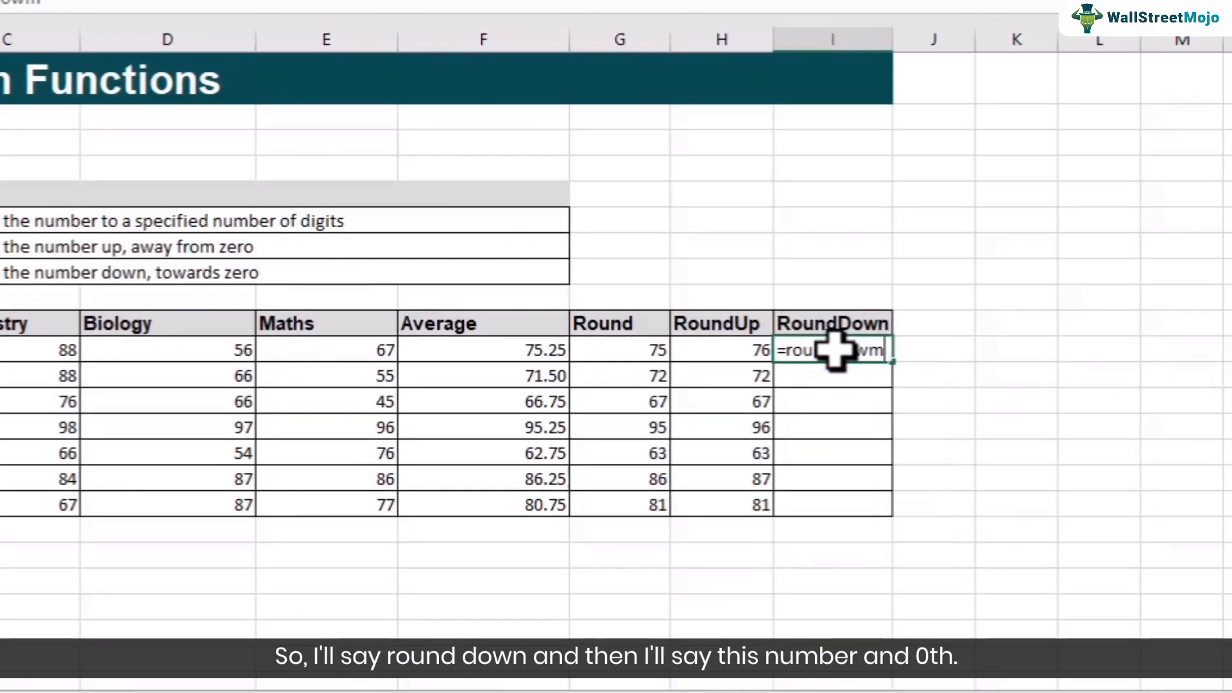
key(Tab)
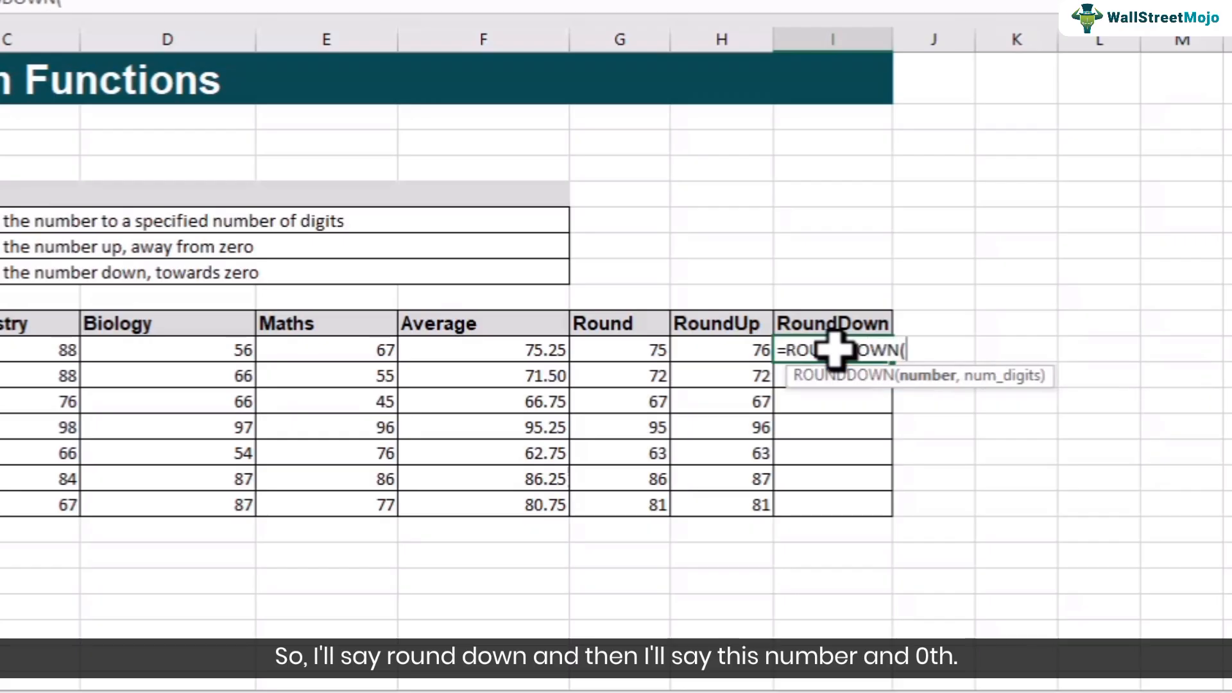
click(556, 349)
text(,)
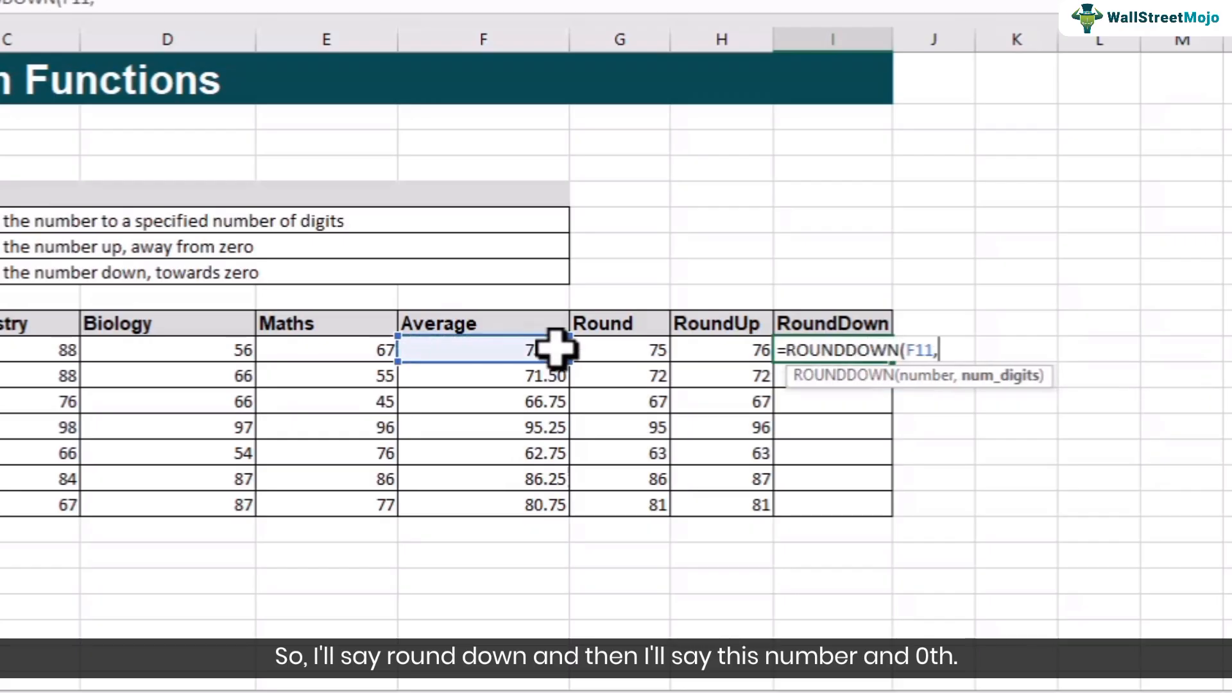
text(0))
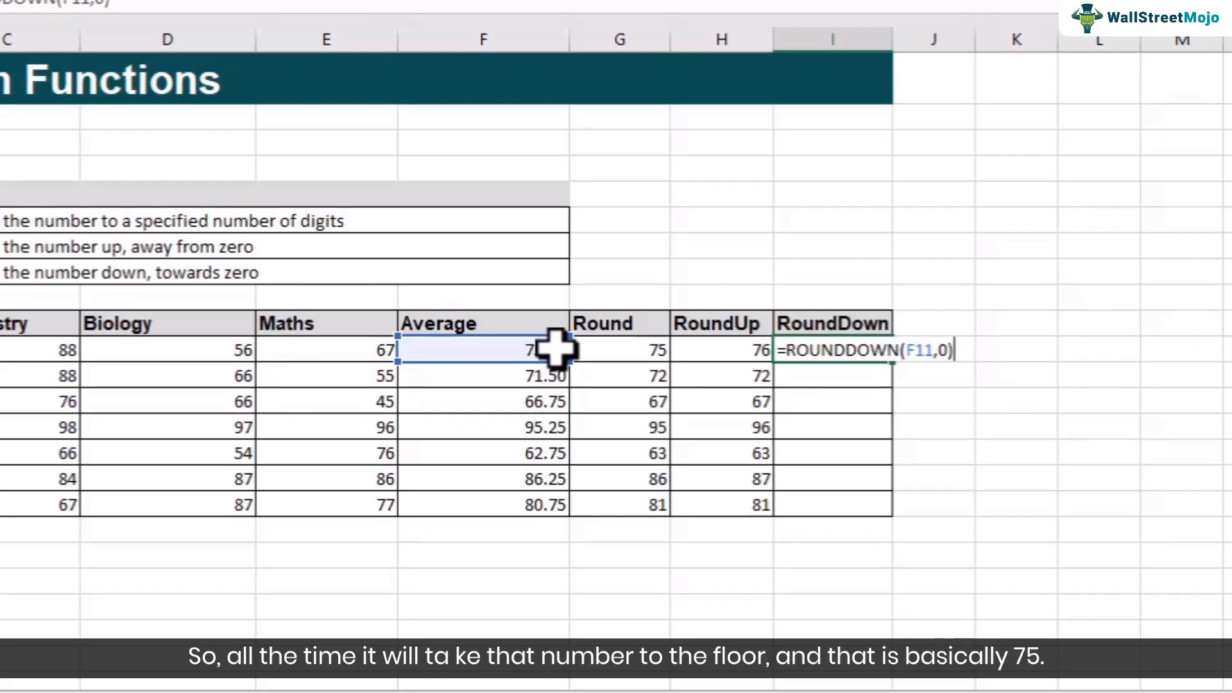
key(Return)
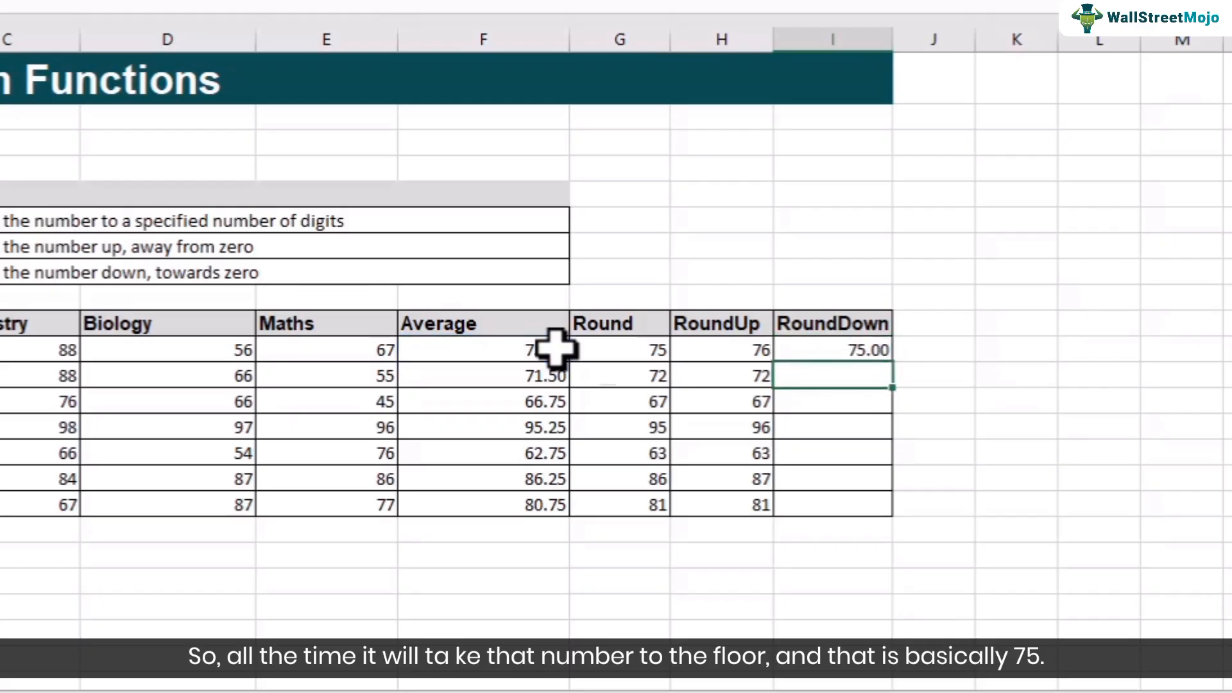
- Format I11:I17 to display no decimal places and fill the I11 formula down through I17
drag(875, 347, 866, 502)
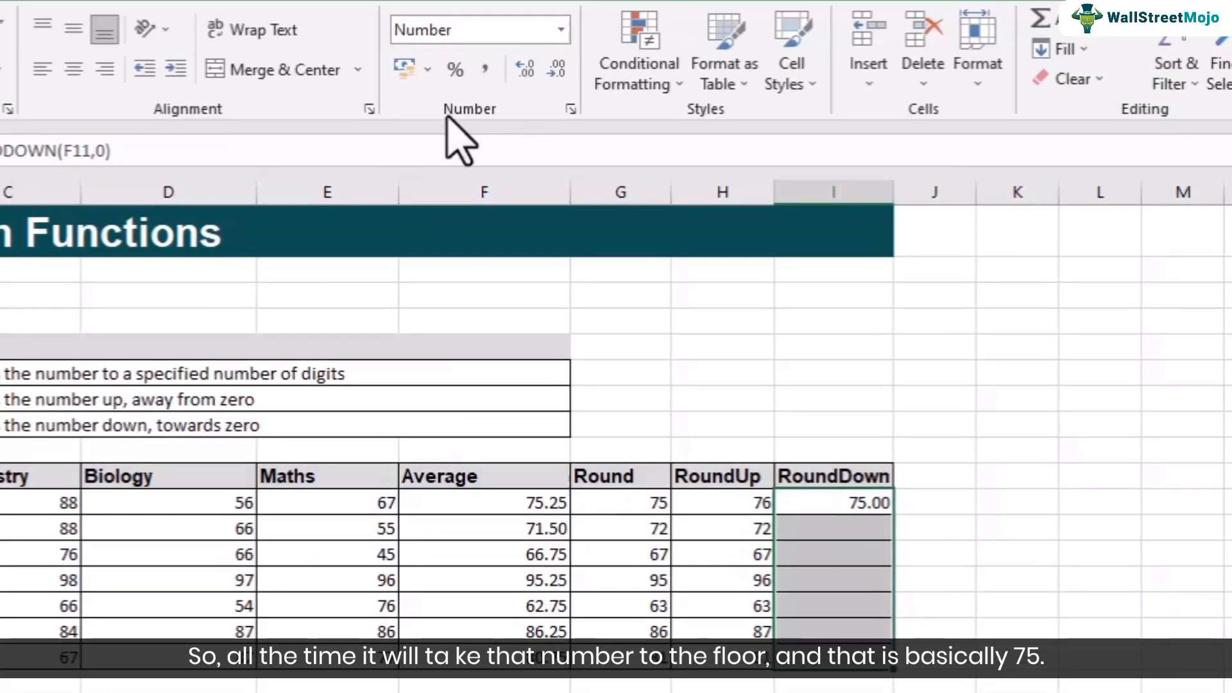
click(527, 68)
click(553, 68)
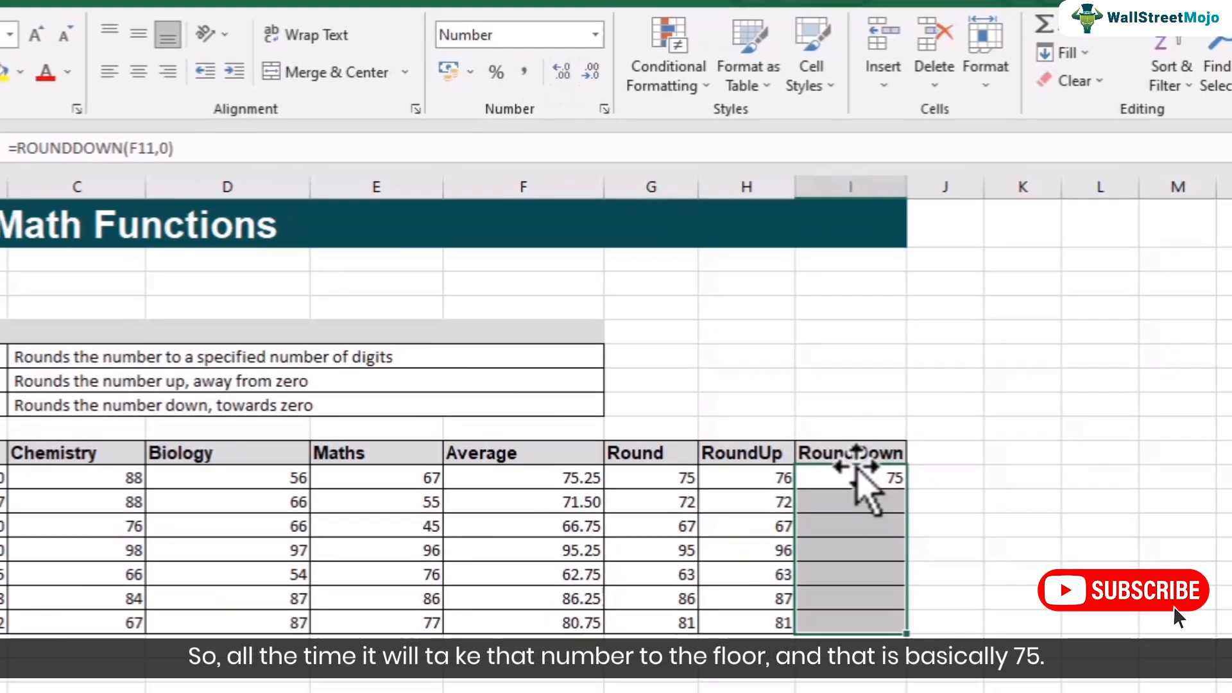
click(837, 503)
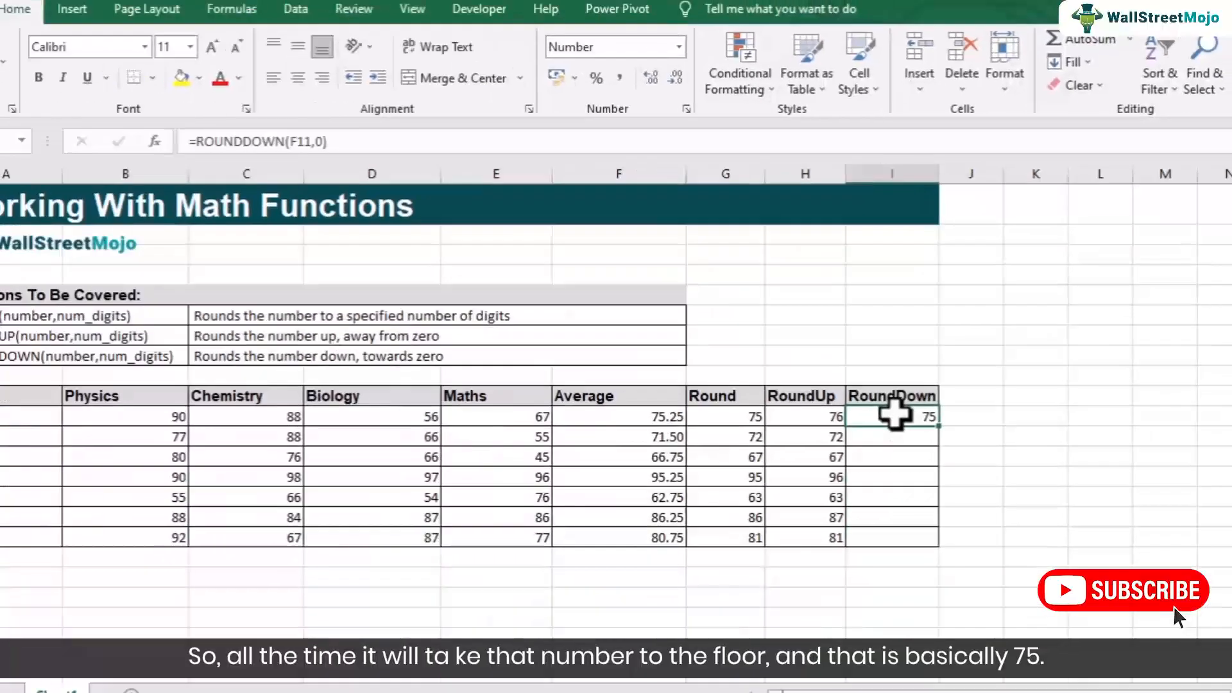
drag(893, 516, 899, 632)
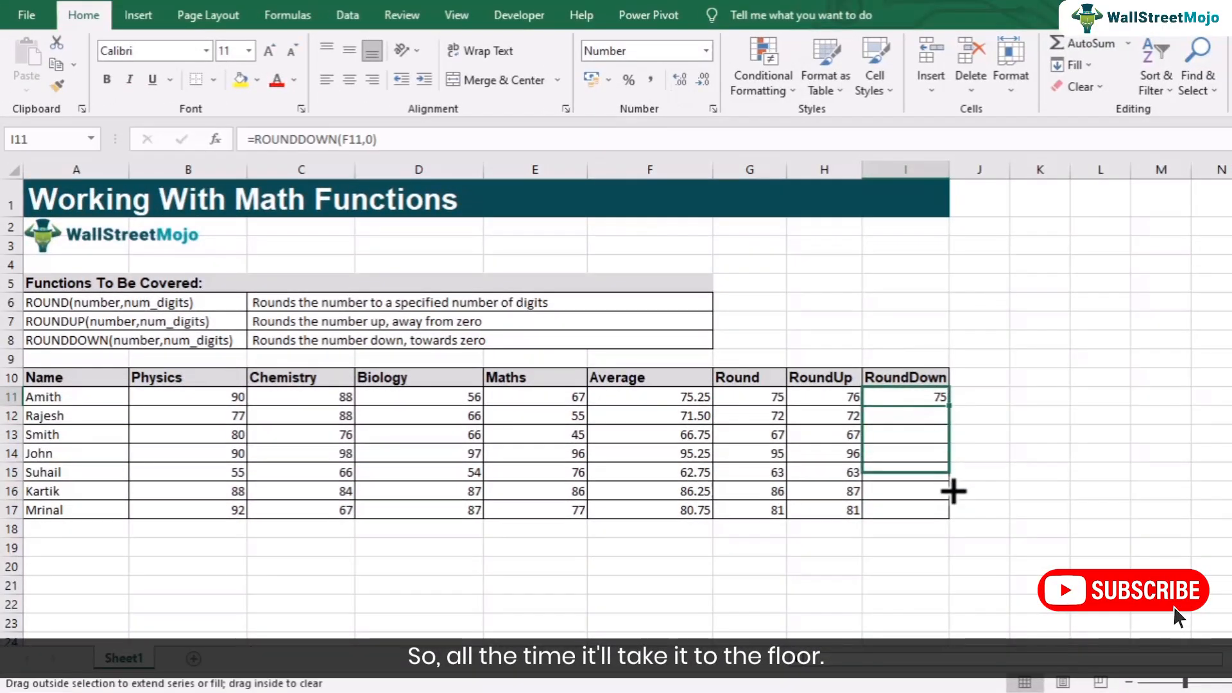
drag(954, 491, 955, 516)
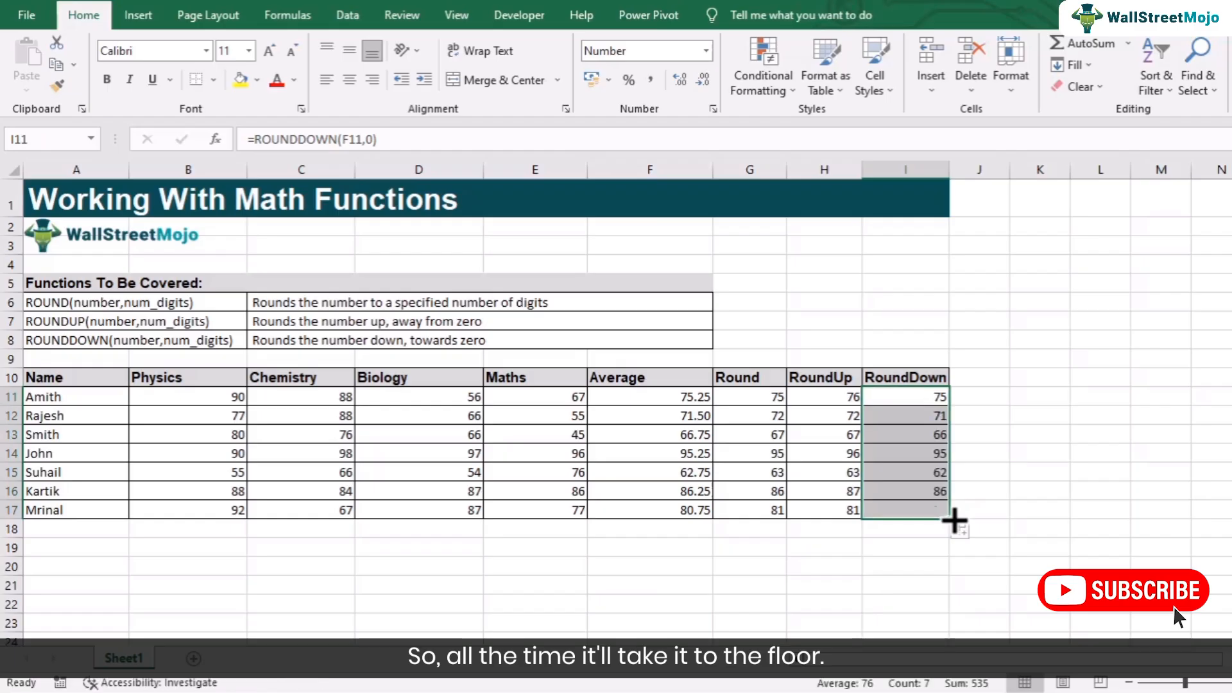
- Go through cells I12 to I17 one by one, comparing the RoundDown values with the averages in column F
click(905, 416)
click(899, 436)
click(899, 454)
click(900, 471)
click(905, 489)
click(911, 506)
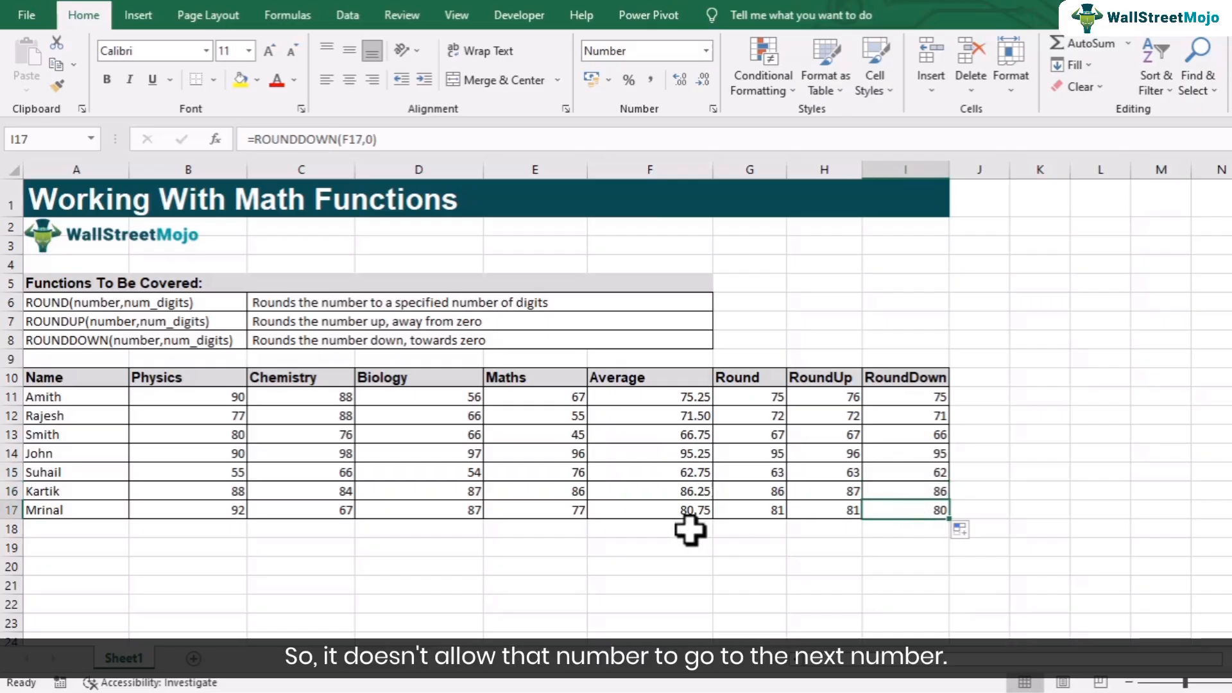